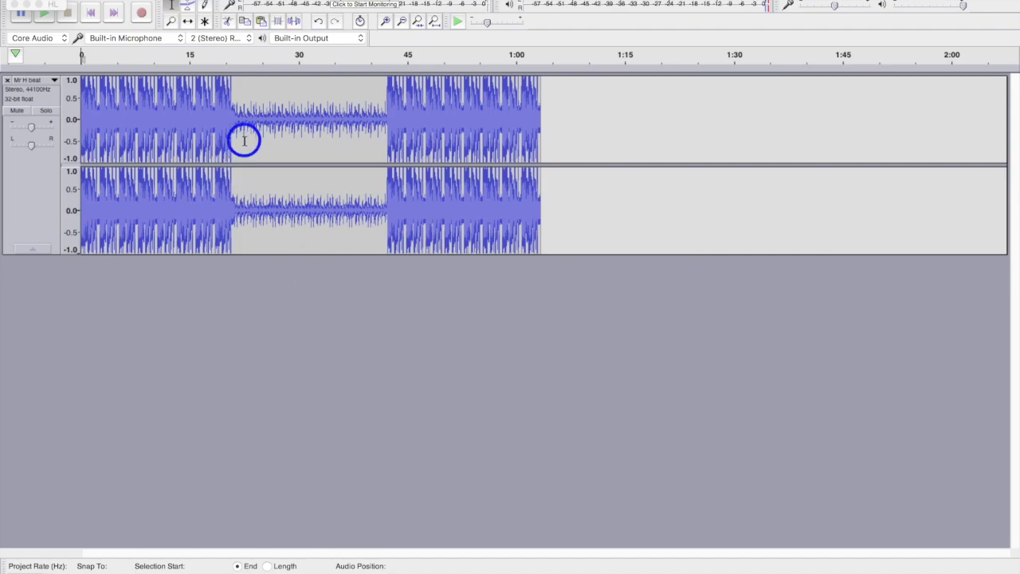
- Play the Mr H beat track from the start, listen into its third section, and stop playback
click(47, 14)
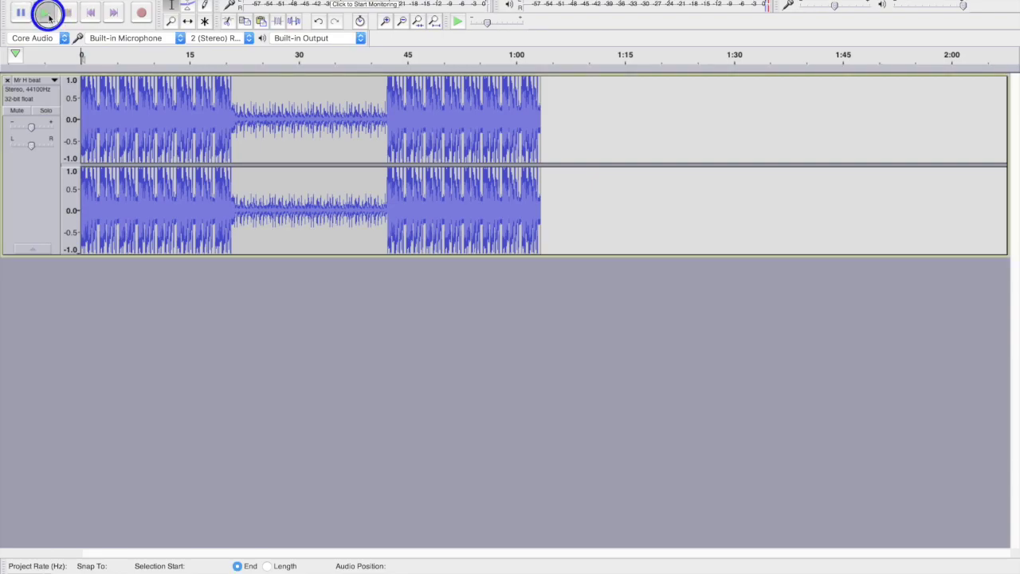
click(46, 14)
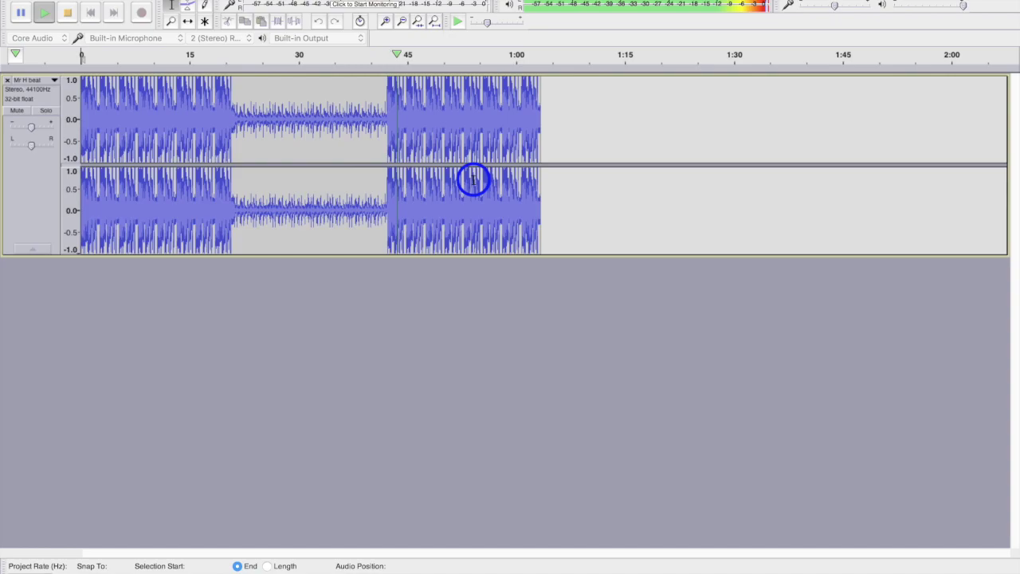
click(68, 15)
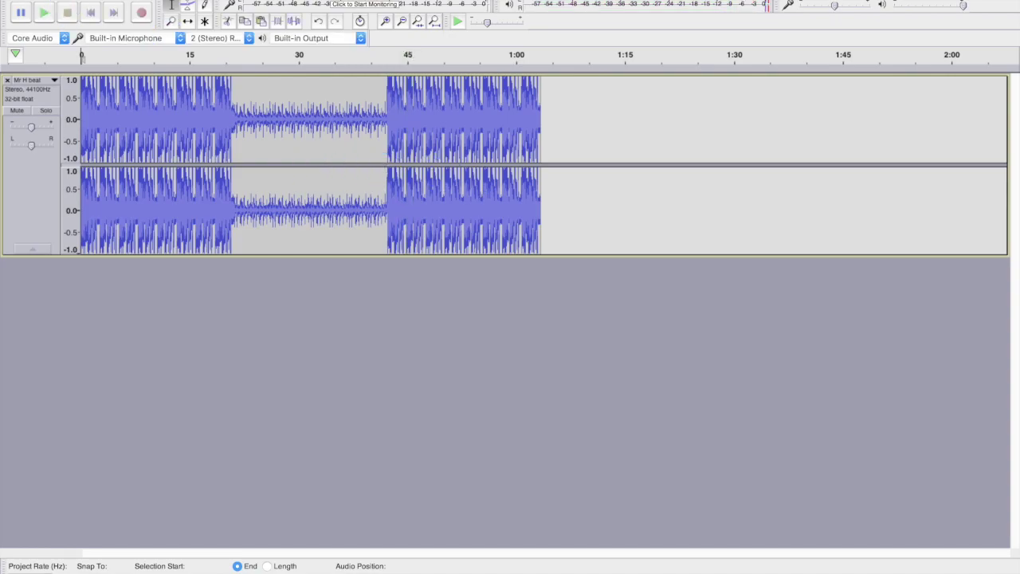
click(88, 0)
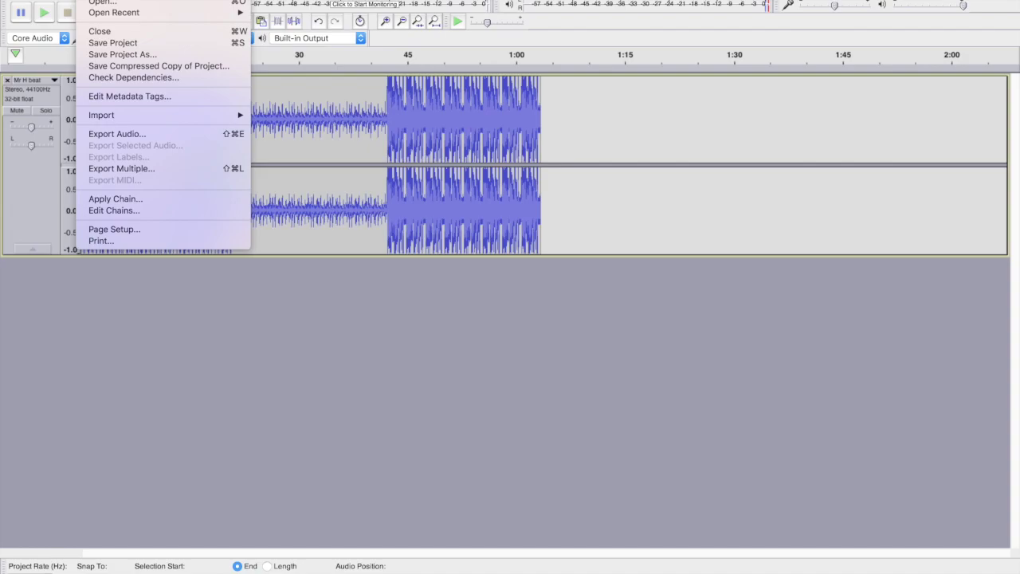
click(96, 3)
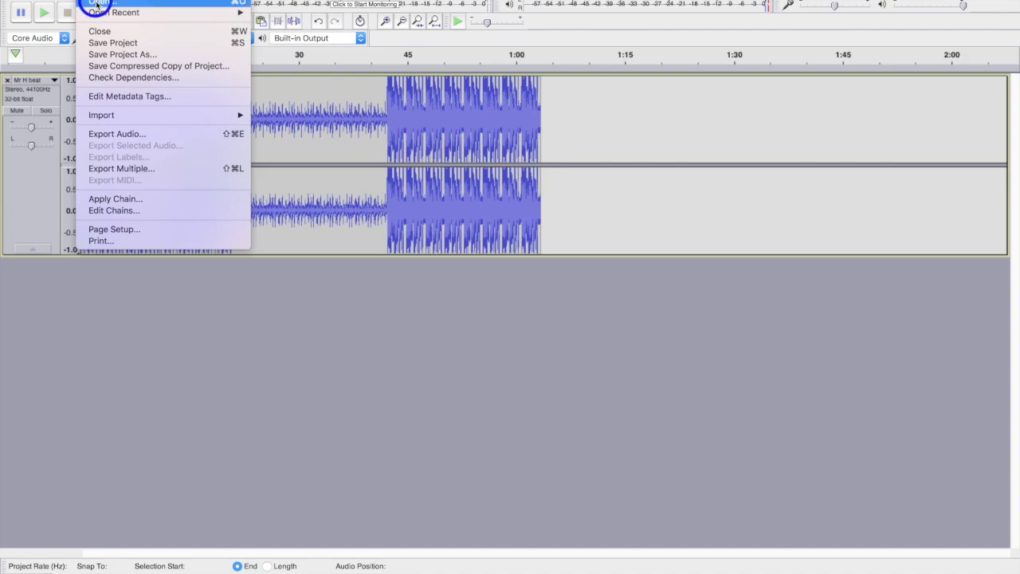
click(97, 3)
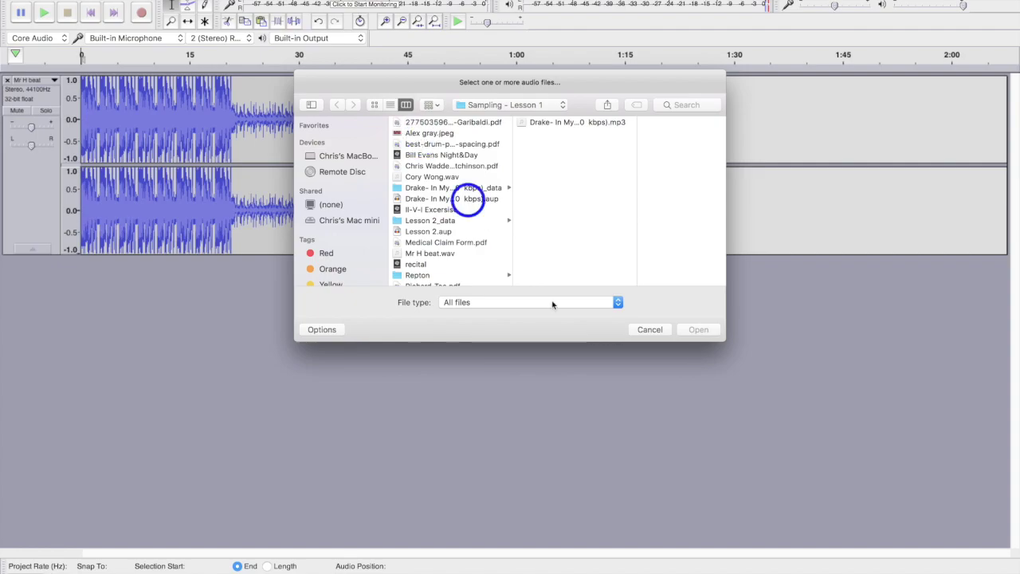
click(648, 328)
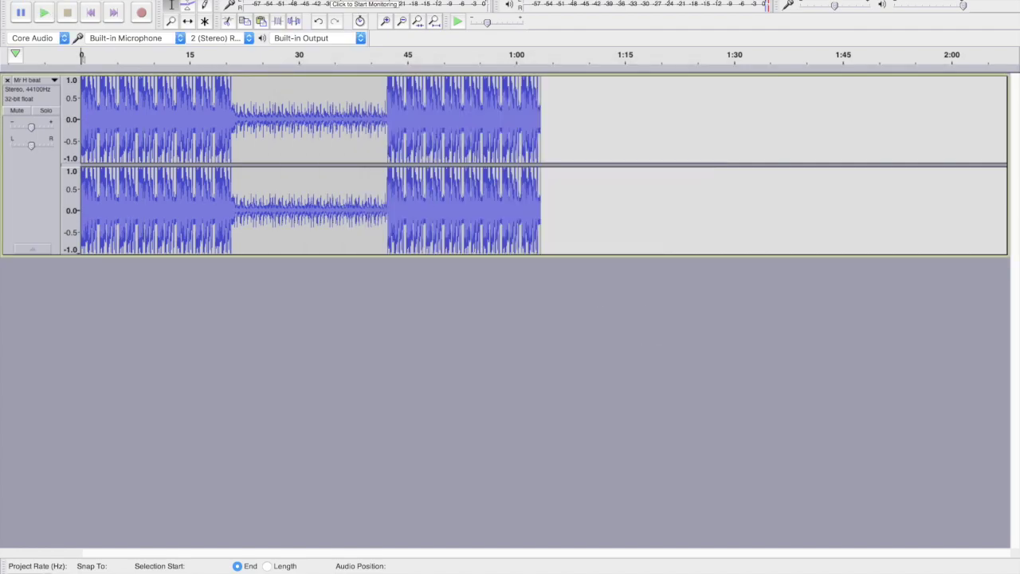
- Create a new empty project and import the Drake- In My Feelings (Clean Lyrics) MP3 from the Sampling - Lesson 1 folder
click(94, 2)
click(94, 1)
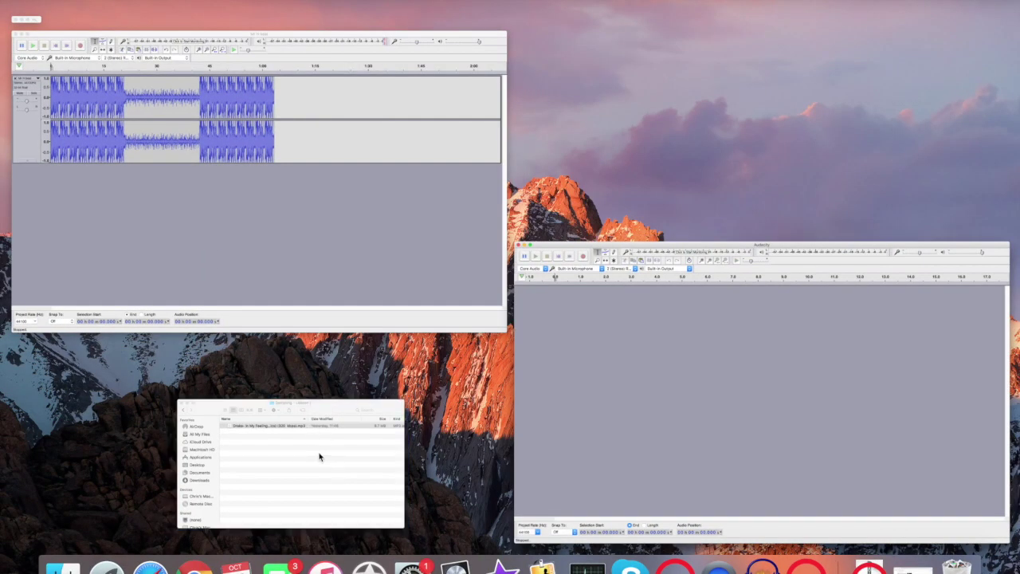
click(248, 478)
drag(238, 426, 238, 426)
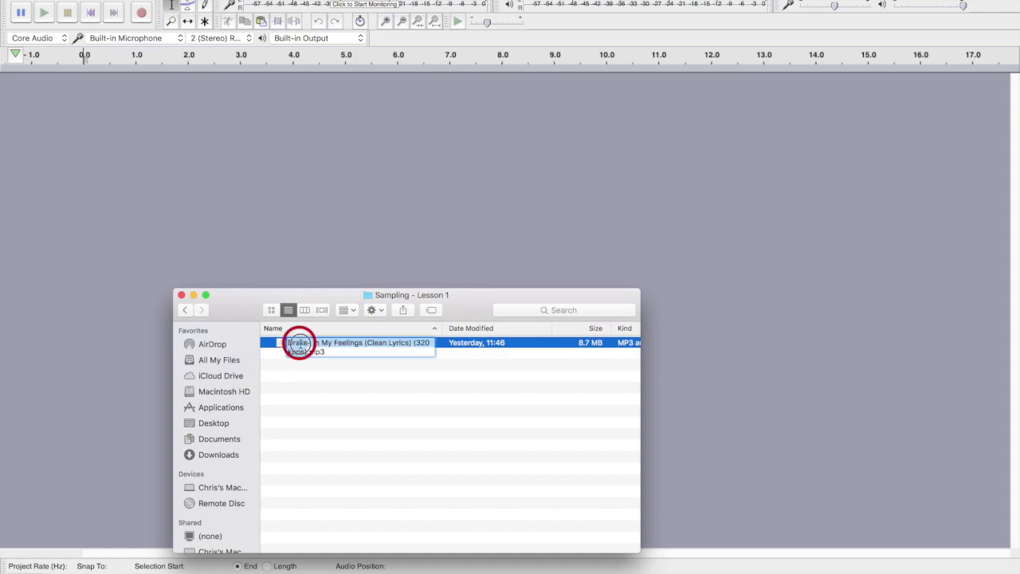
drag(210, 145, 209, 145)
drag(276, 341, 230, 242)
click(194, 297)
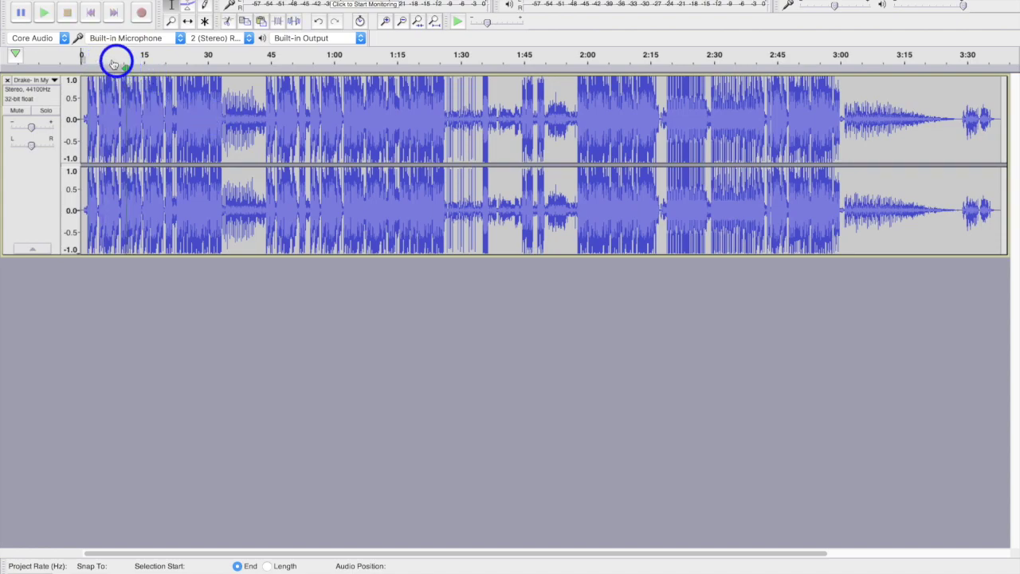
- Listen to the Drake song from about 0:07, 0:13 and 0:23, stopping playback at the end
click(111, 57)
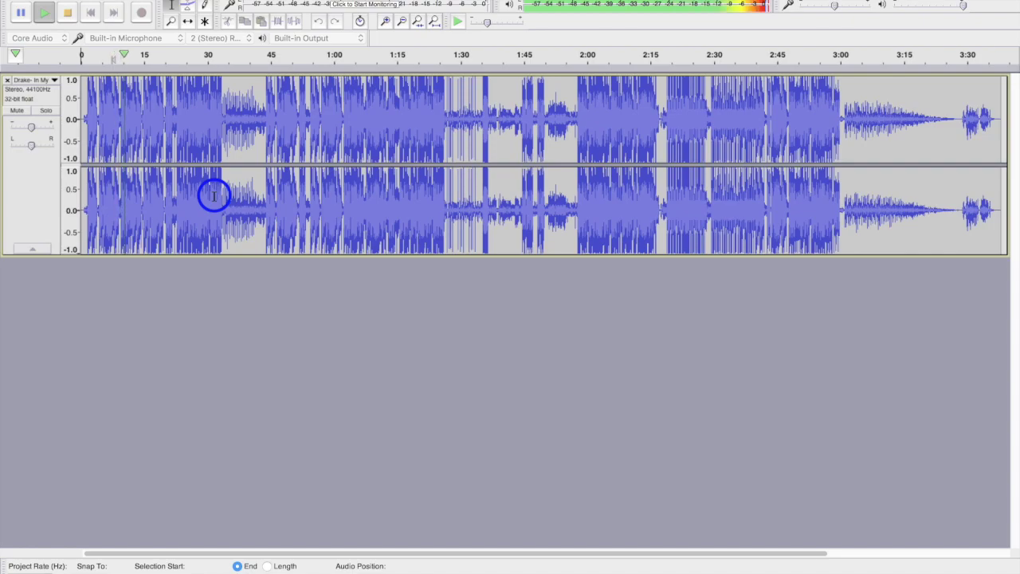
click(69, 13)
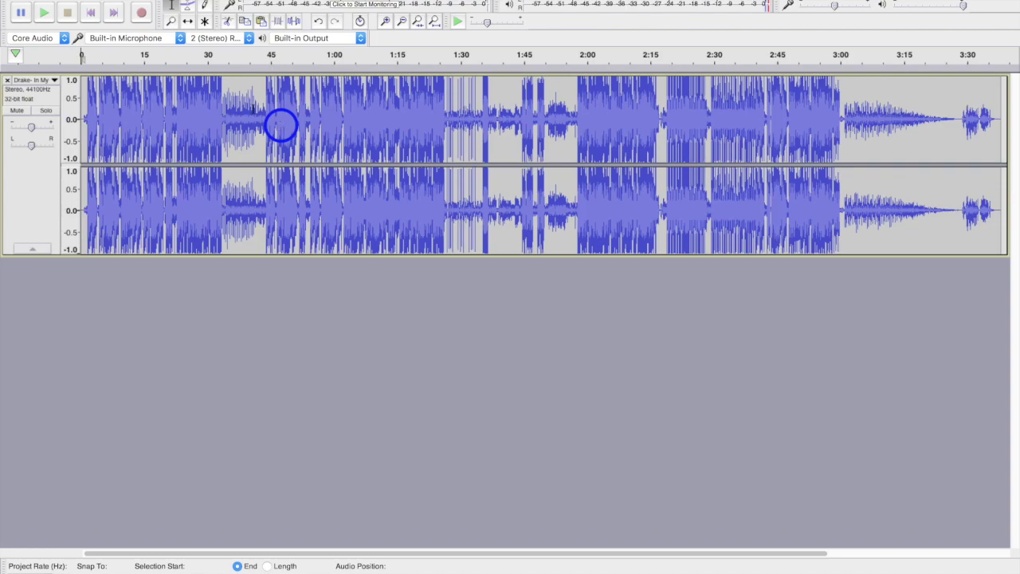
click(136, 57)
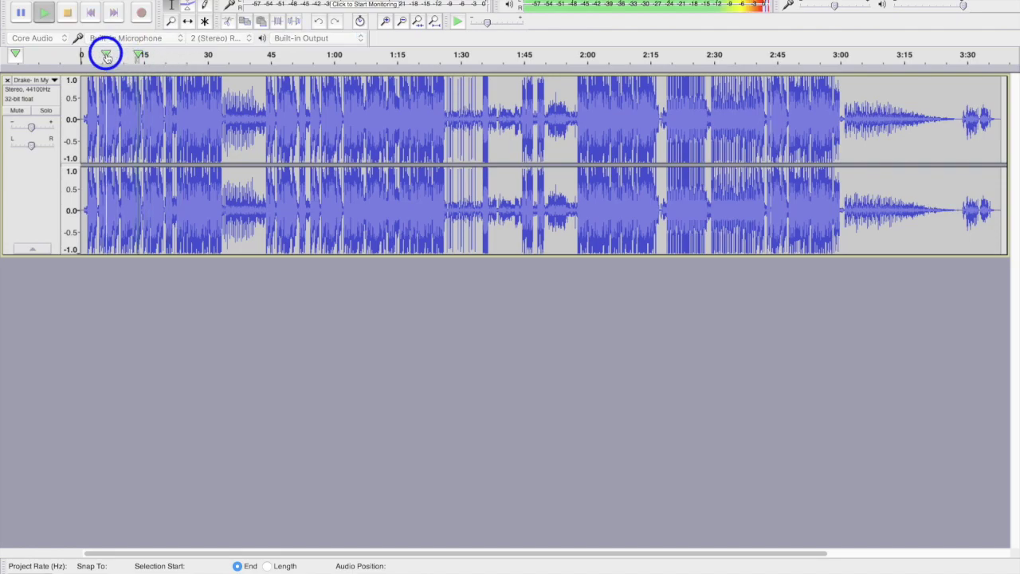
drag(114, 54, 179, 54)
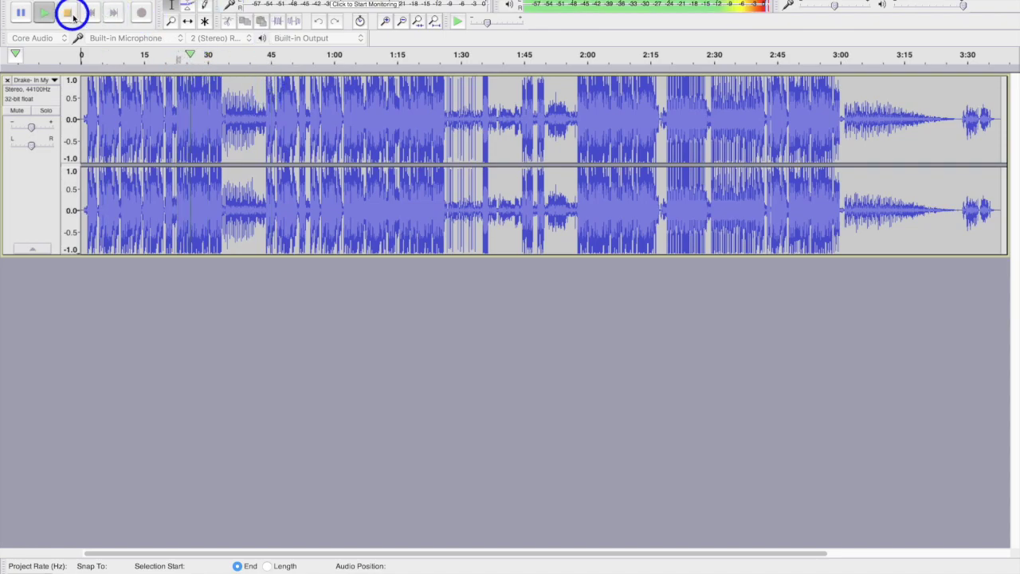
click(70, 14)
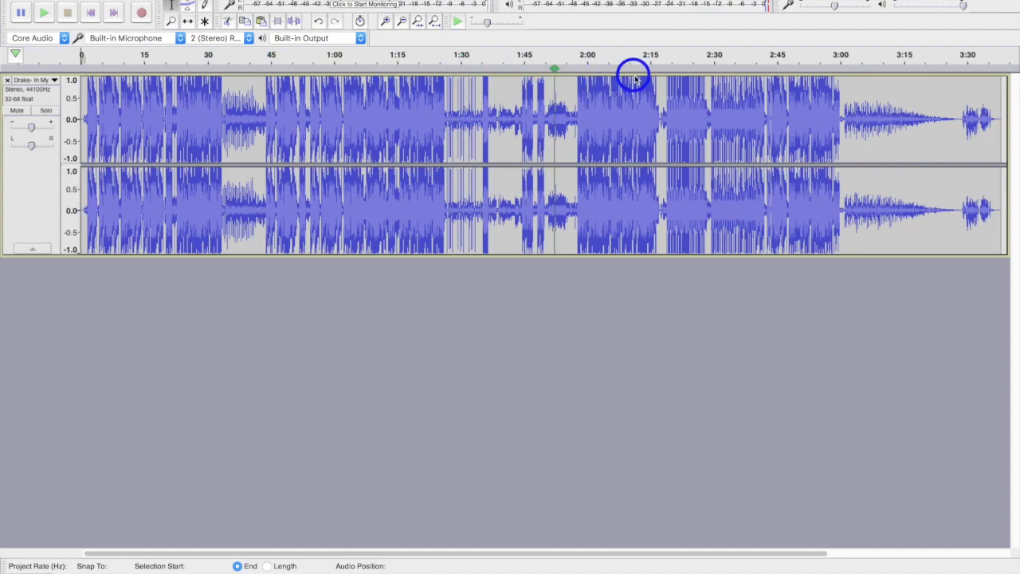
- Listen to the late section of the song from about 2:36 to 3:00, and stop playback
click(752, 55)
click(732, 55)
key(space)
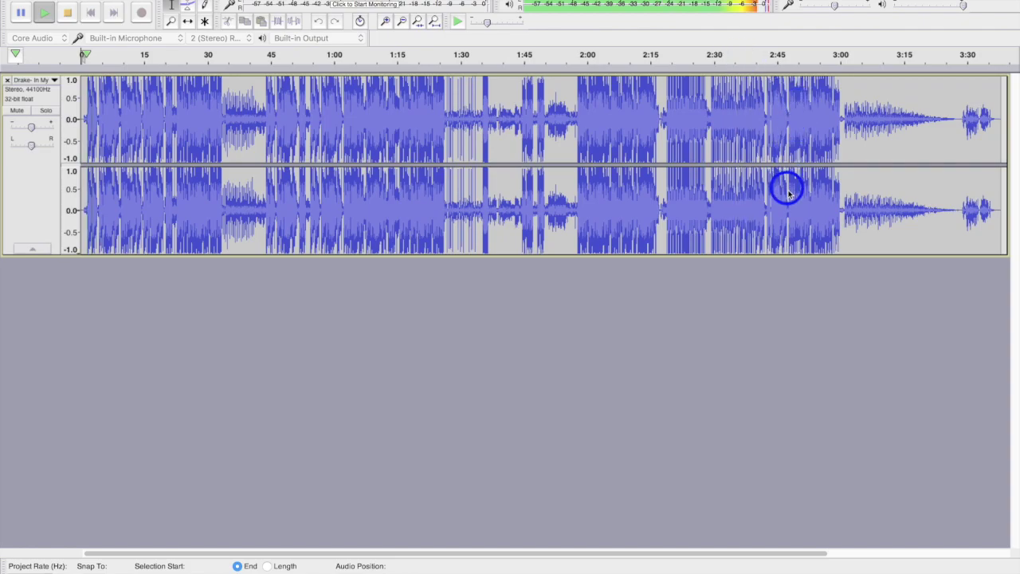
click(740, 54)
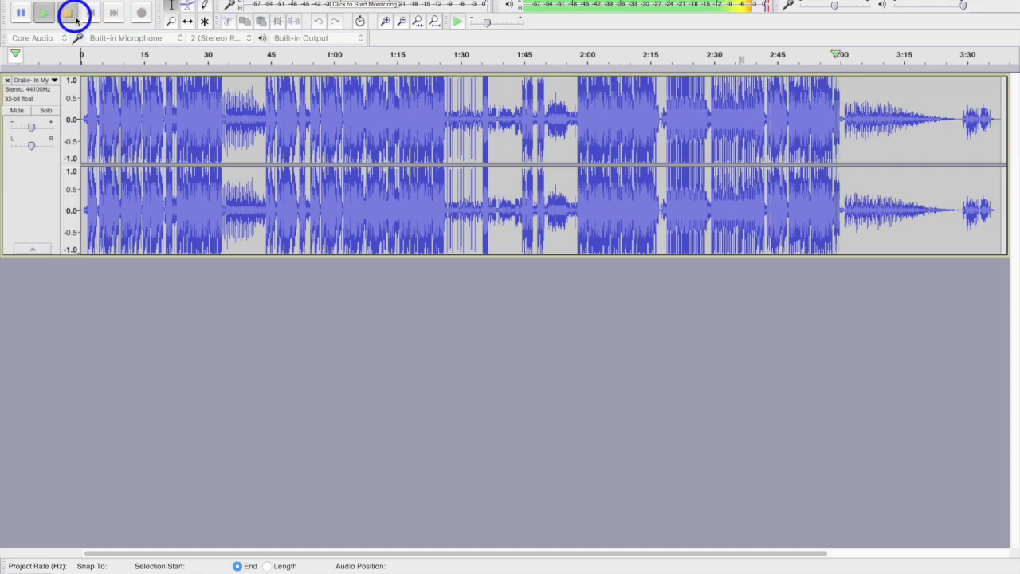
click(71, 14)
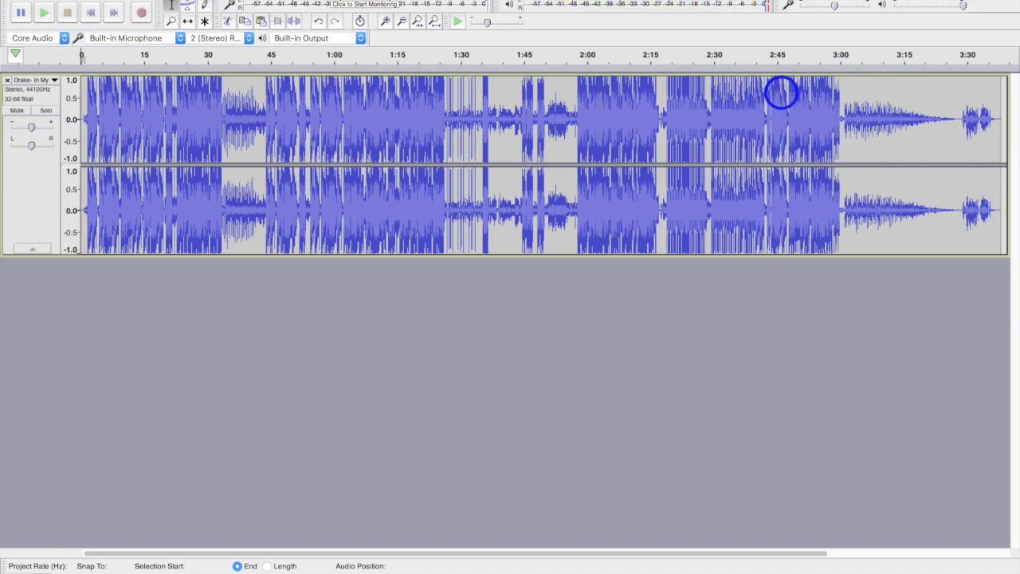
- Select a short phrase of the song from about 2:55 to 2:57 and play it as a loop
drag(810, 94, 835, 92)
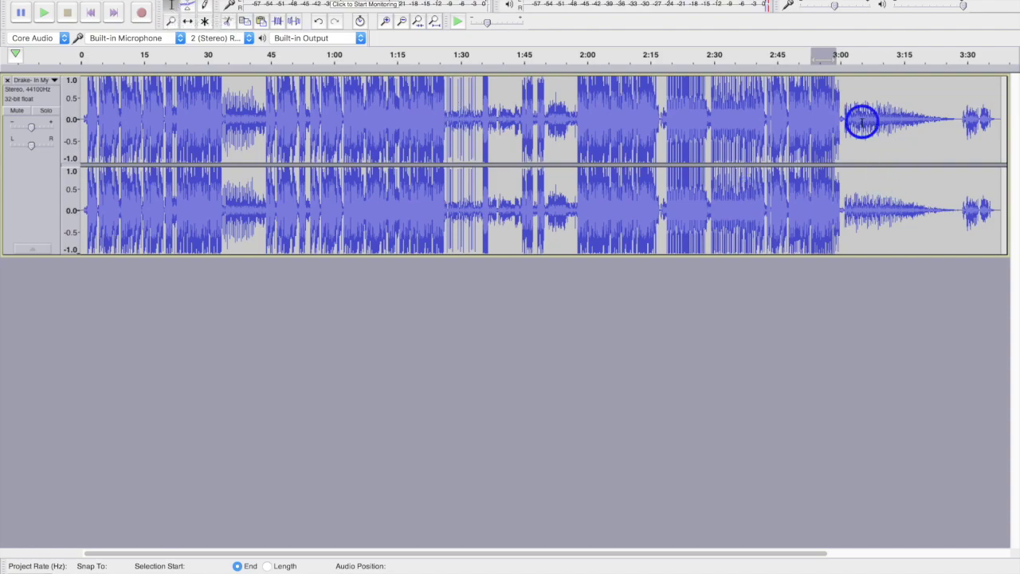
click(387, 22)
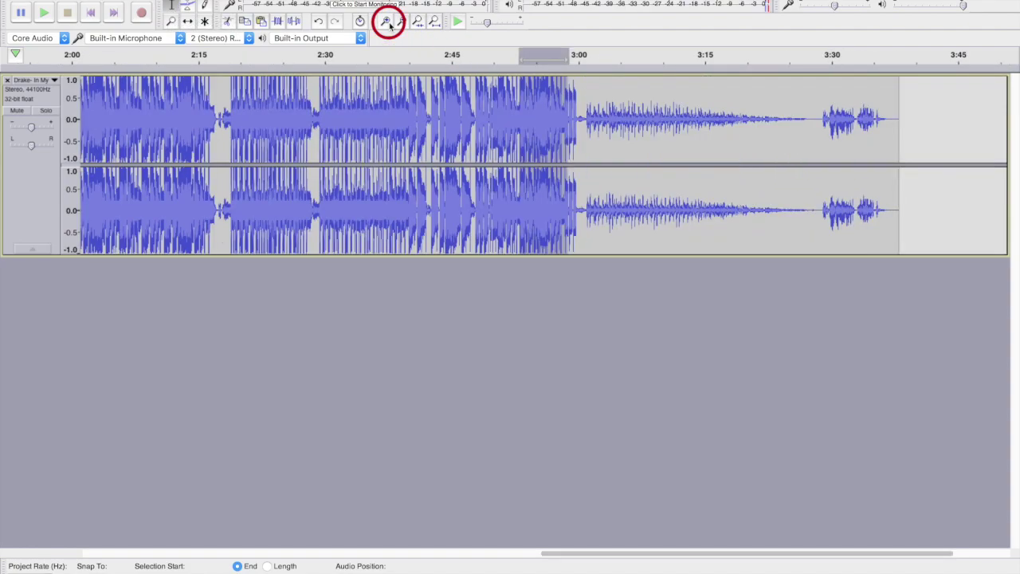
click(387, 22)
click(329, 108)
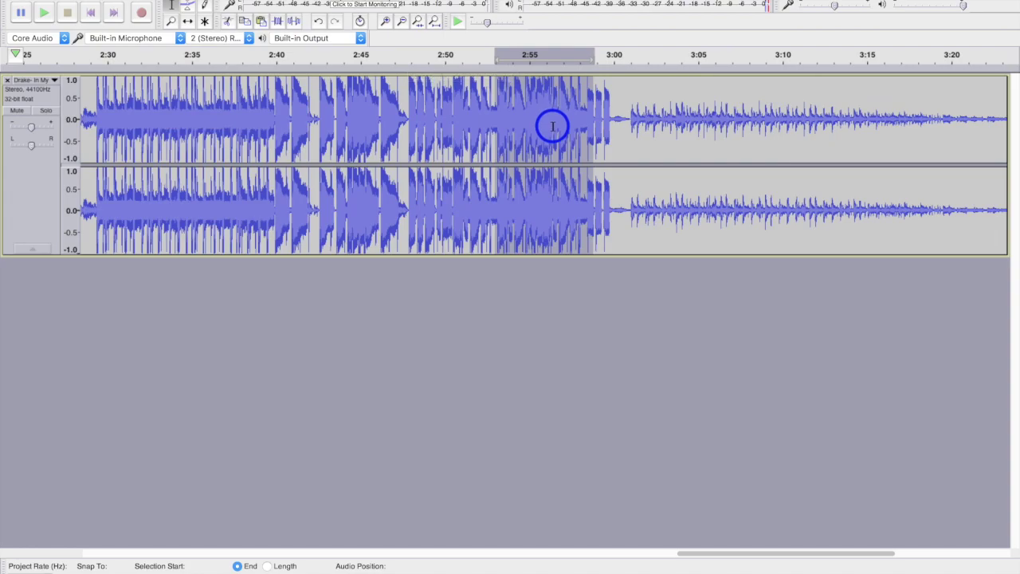
click(460, 99)
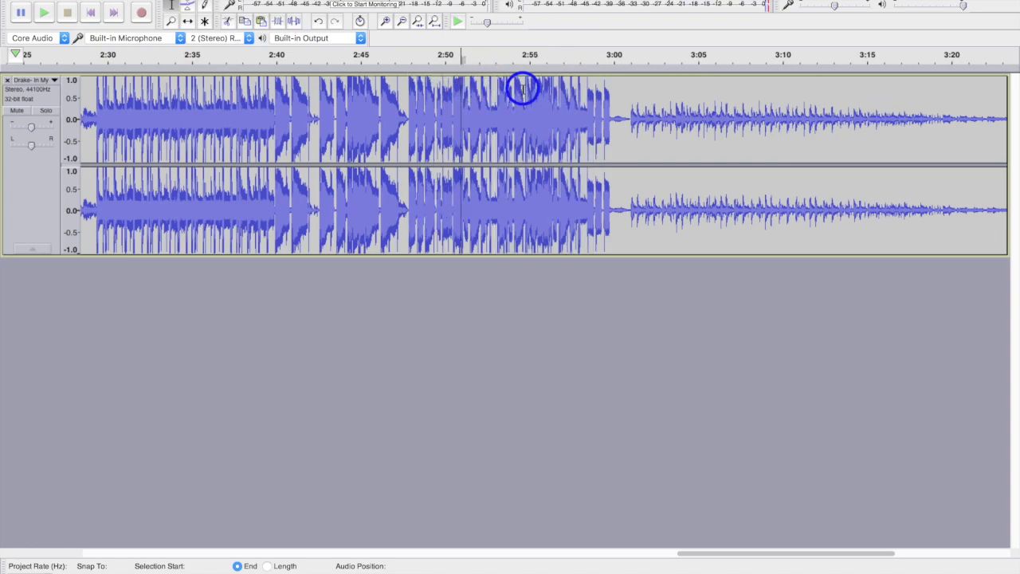
drag(524, 89, 559, 89)
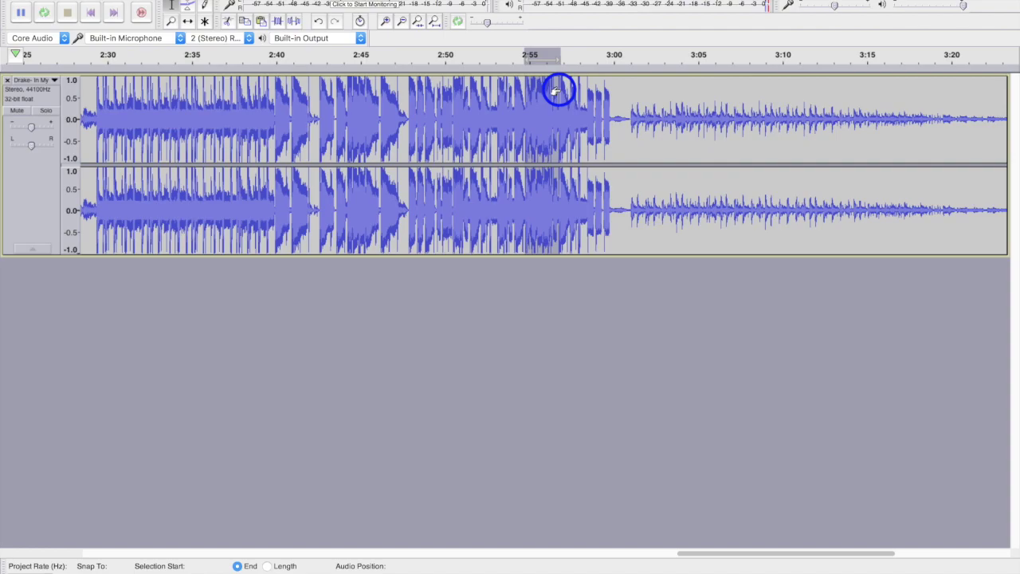
key(shift+space)
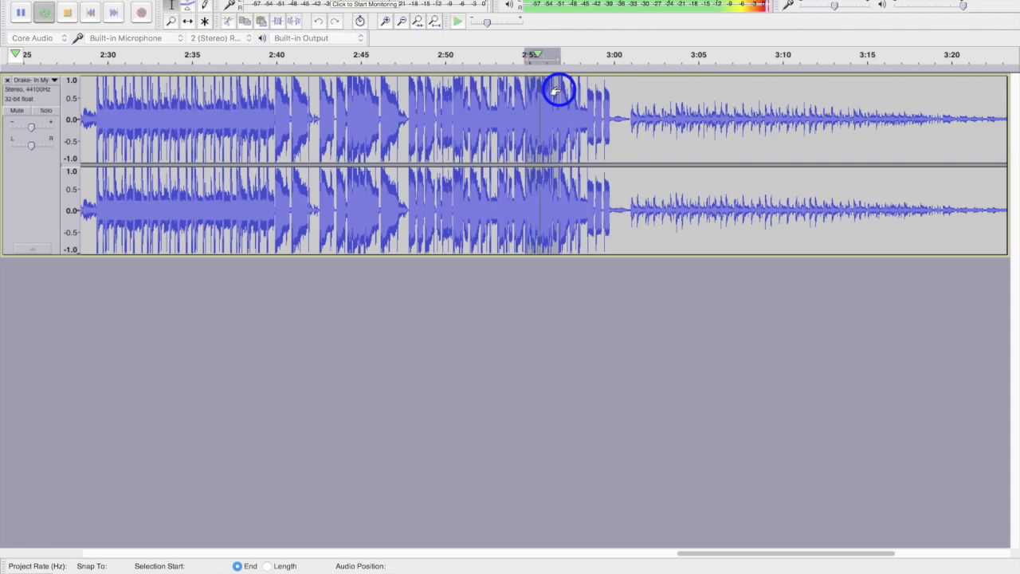
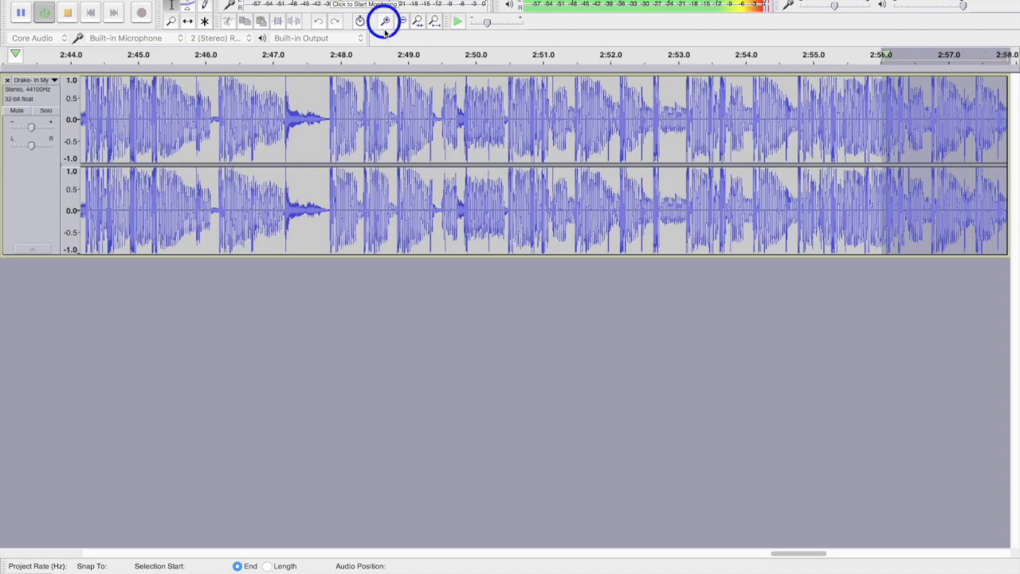
- Trim the selection to run from about 2:56.1 to 2:57.9, and audition it as a loop
scroll(643, 199, right, 3)
scroll(643, 199, right, 4)
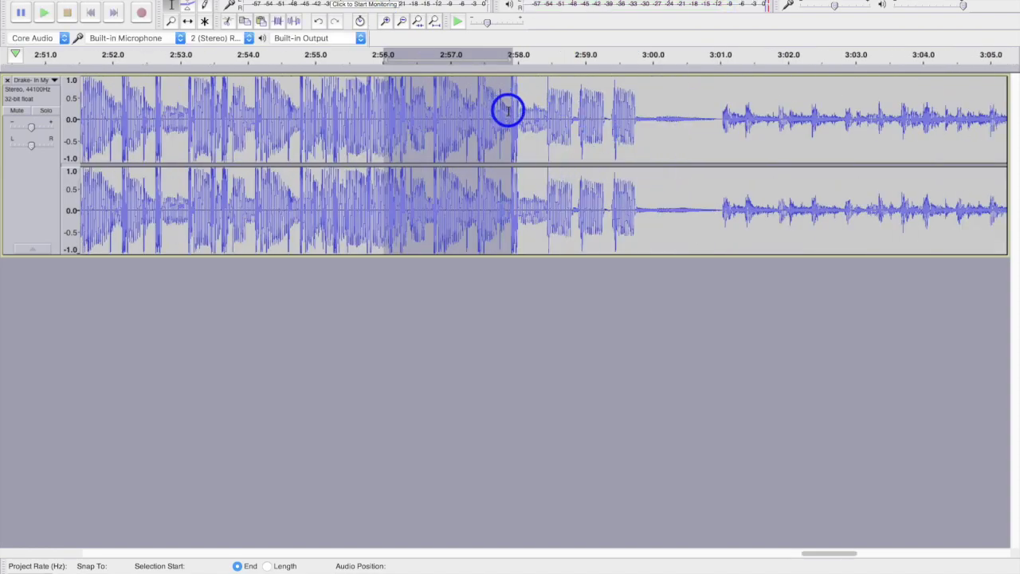
drag(510, 111, 508, 112)
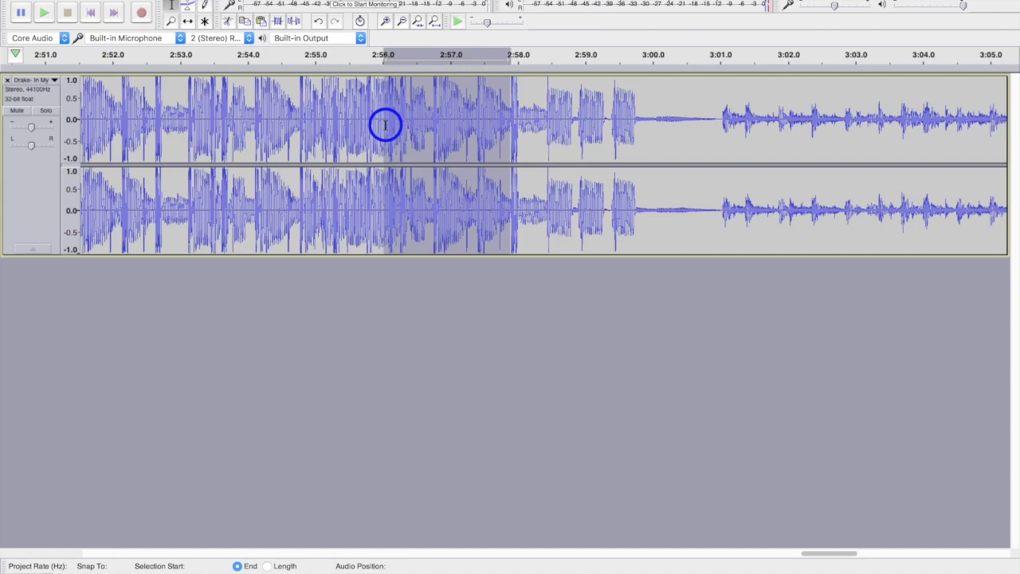
drag(383, 125, 387, 125)
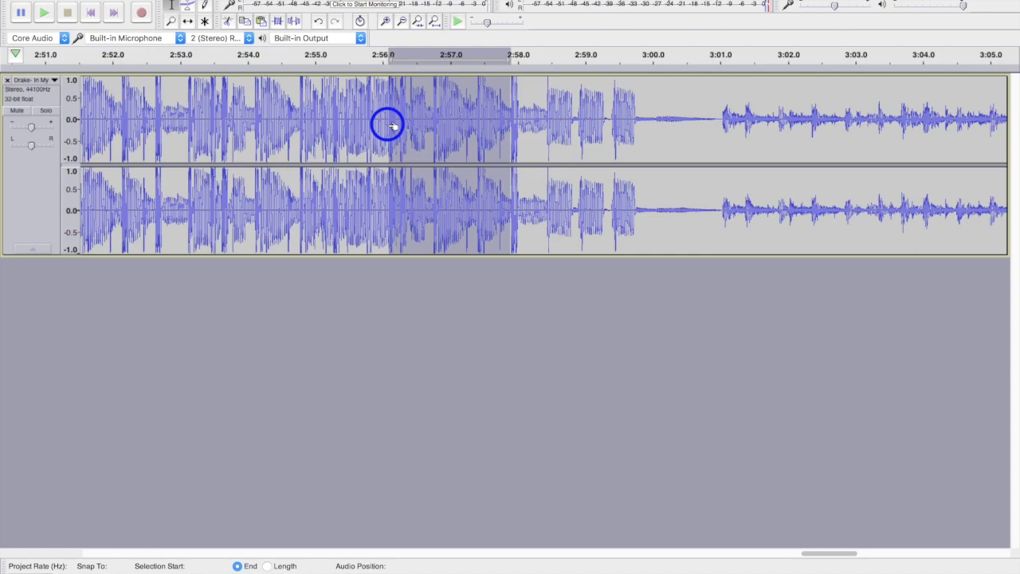
key(shift+space)
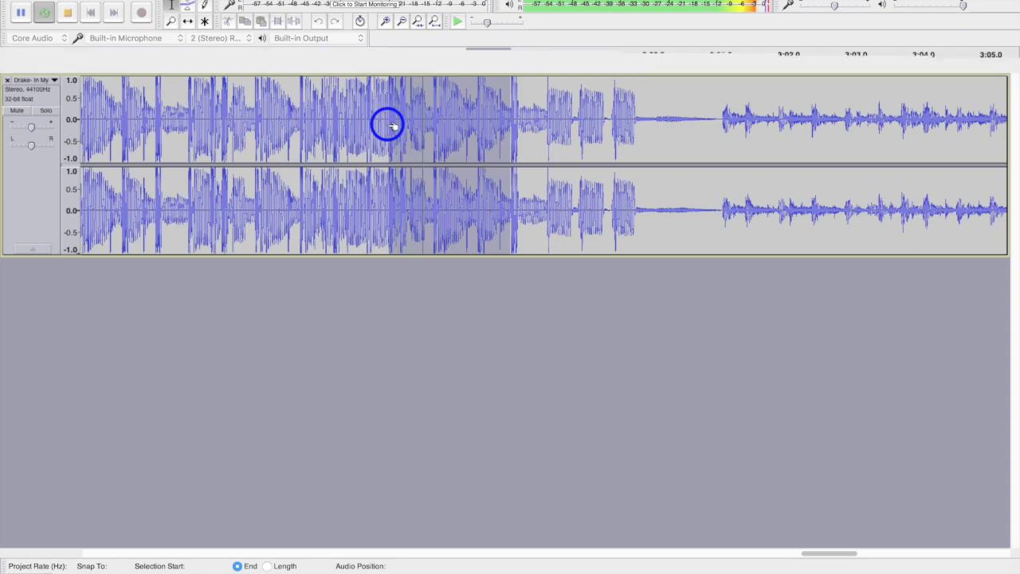
key(space)
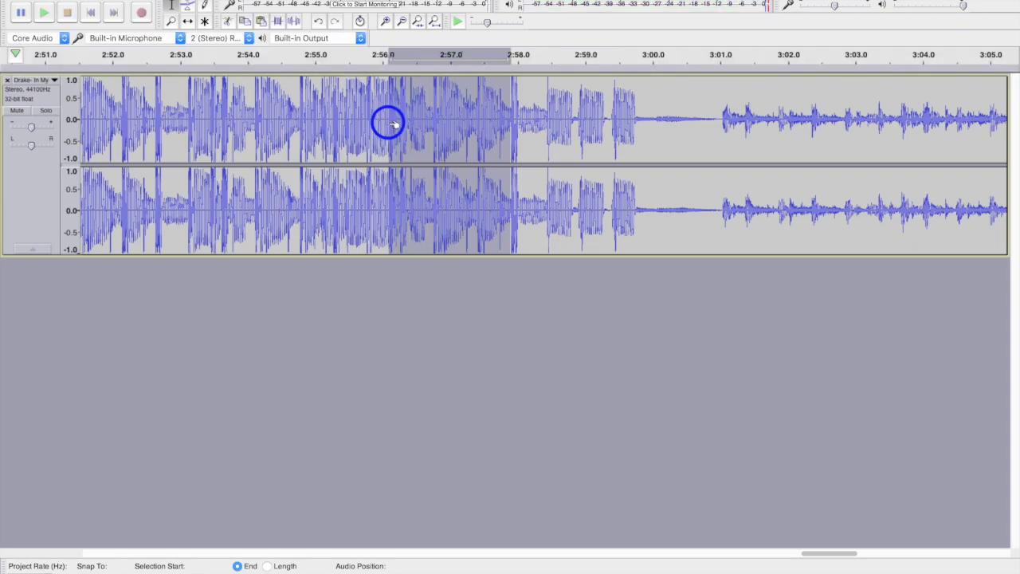
- Adjust the selection's start to about 2:56.2 and its end to about 2:58.1, auditioning the loop
drag(388, 123, 390, 123)
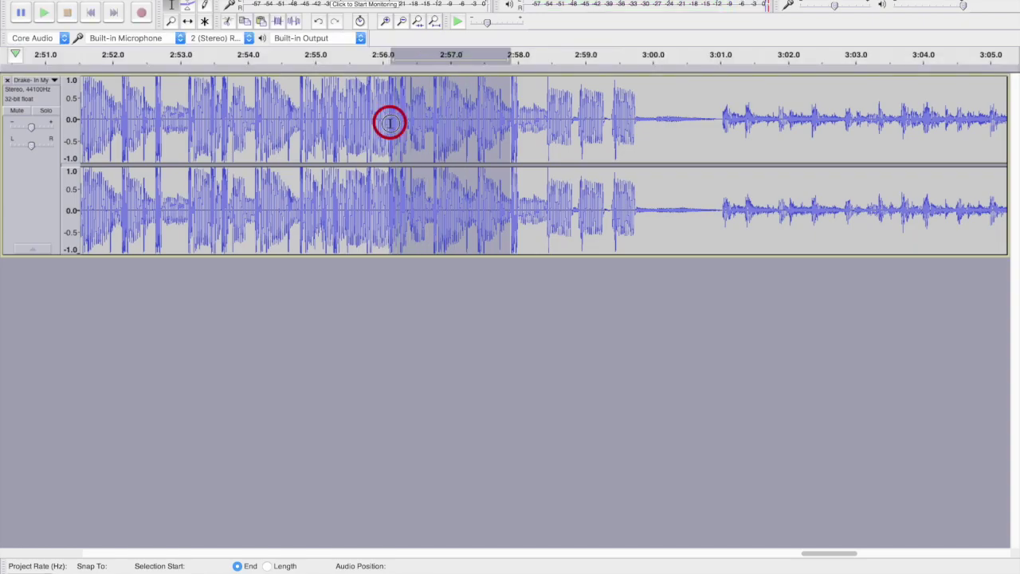
key(space)
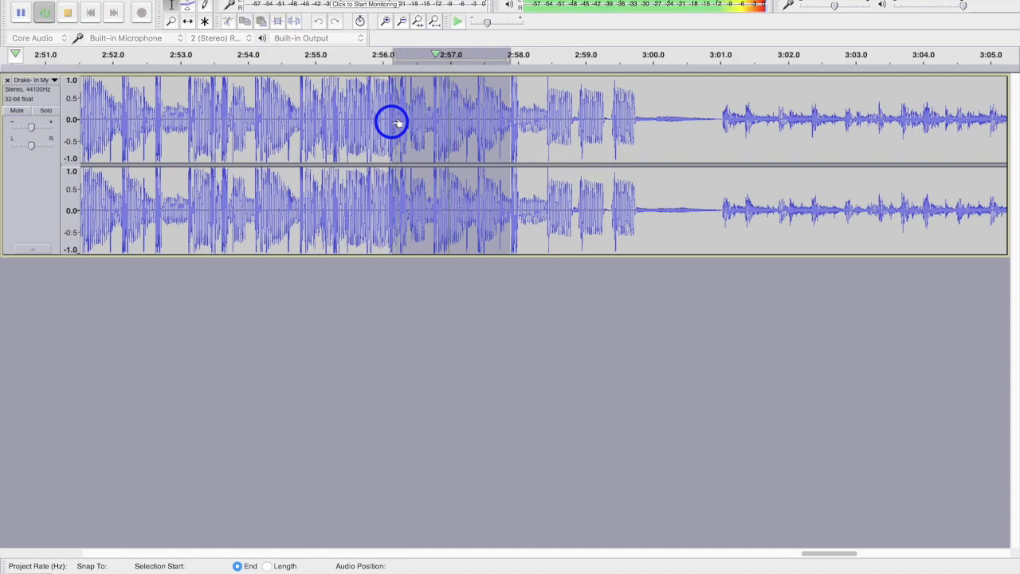
key(space)
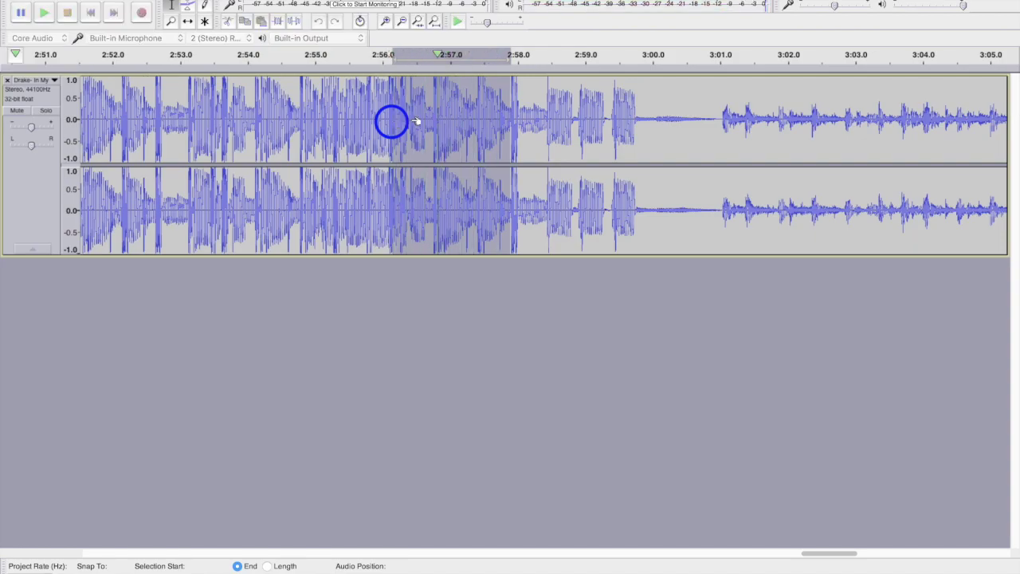
mouse_move(513, 109)
mouse_down()
mouse_move(539, 109)
mouse_move(523, 110)
mouse_up()
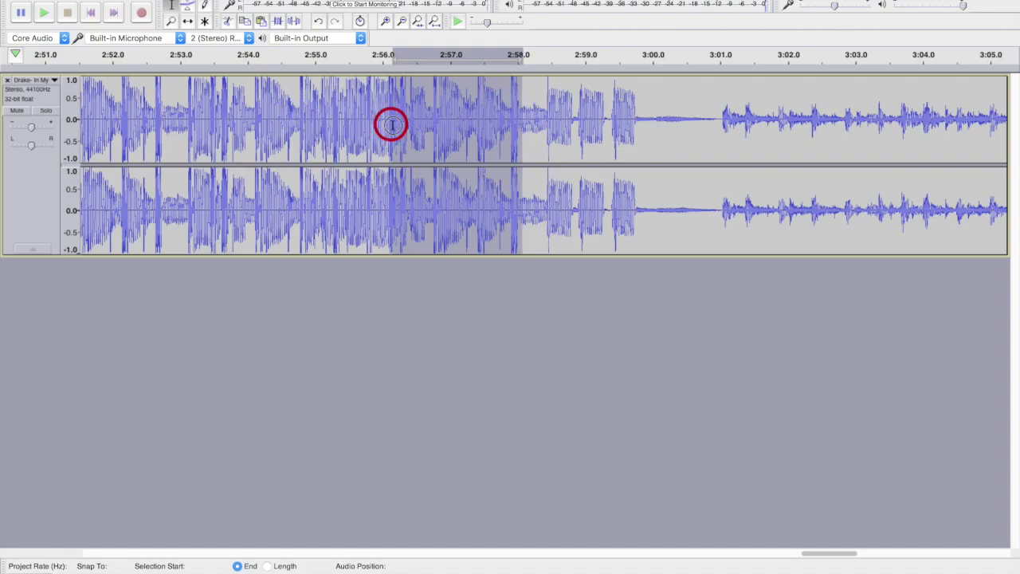
drag(390, 124, 397, 124)
key(space)
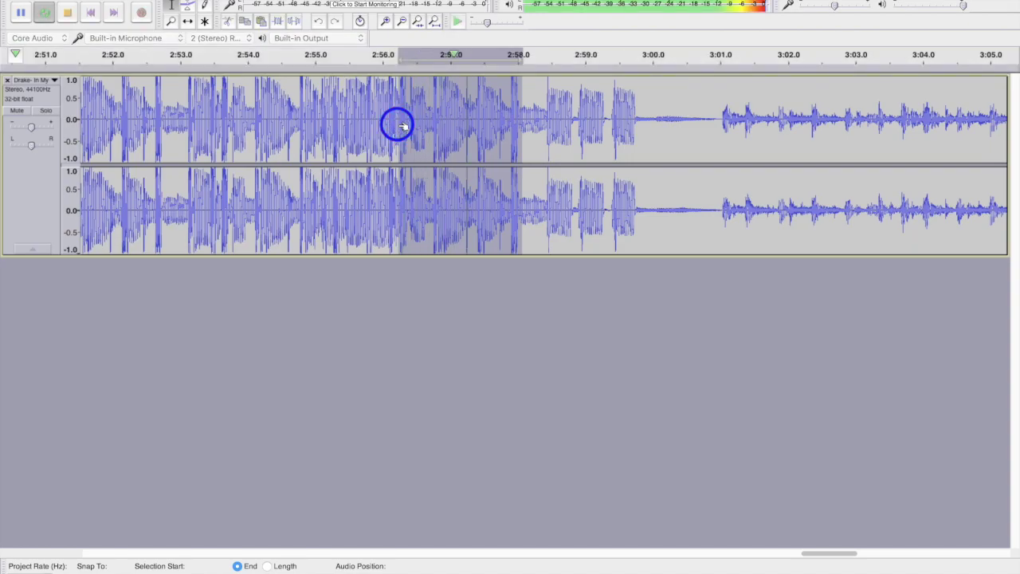
- Move the selection's start back to about 2:56.1 and further to about 2:55.7, auditioning the loop after each change
key(space)
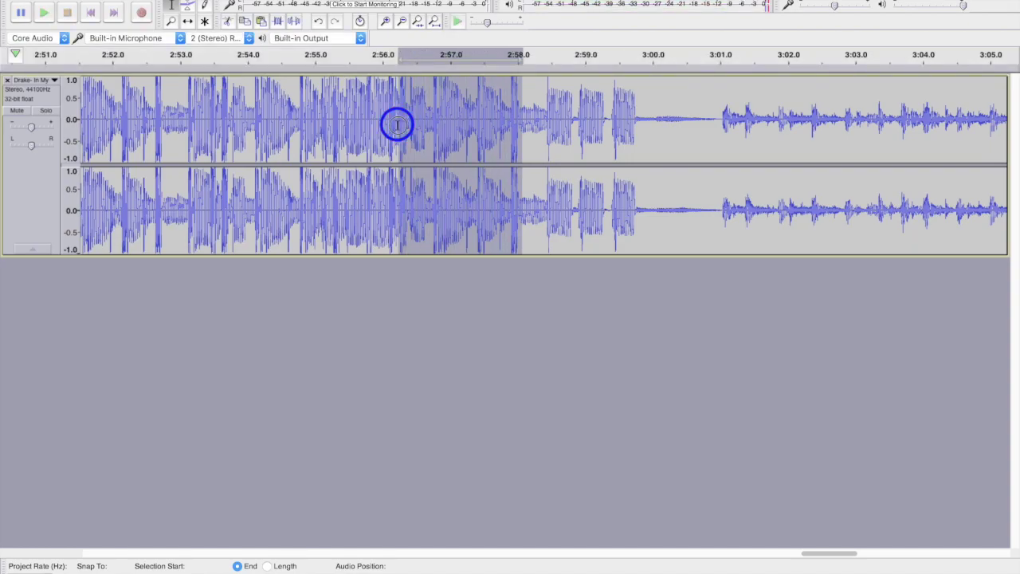
drag(396, 125, 387, 124)
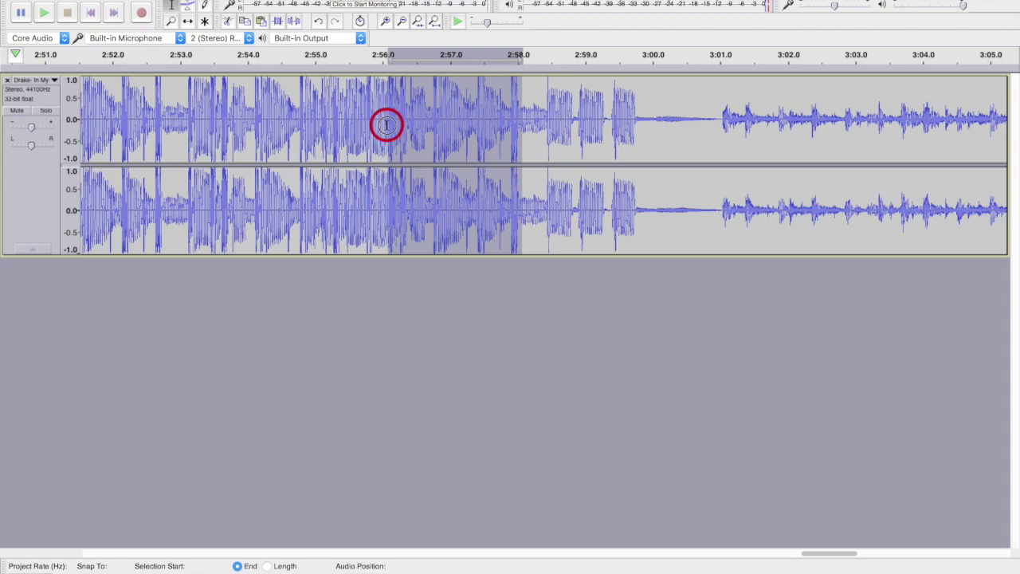
key(space)
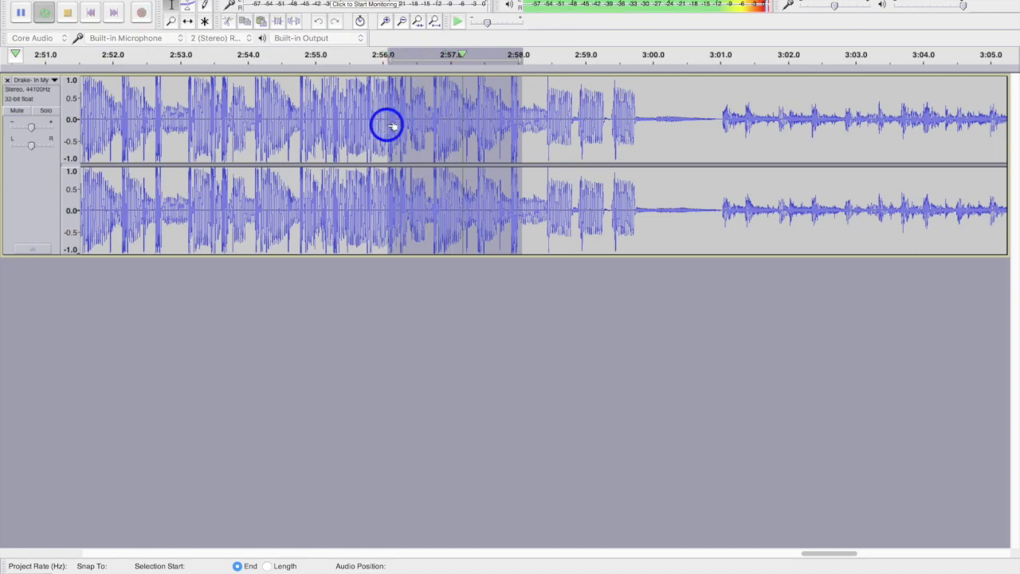
drag(384, 125, 365, 124)
key(space)
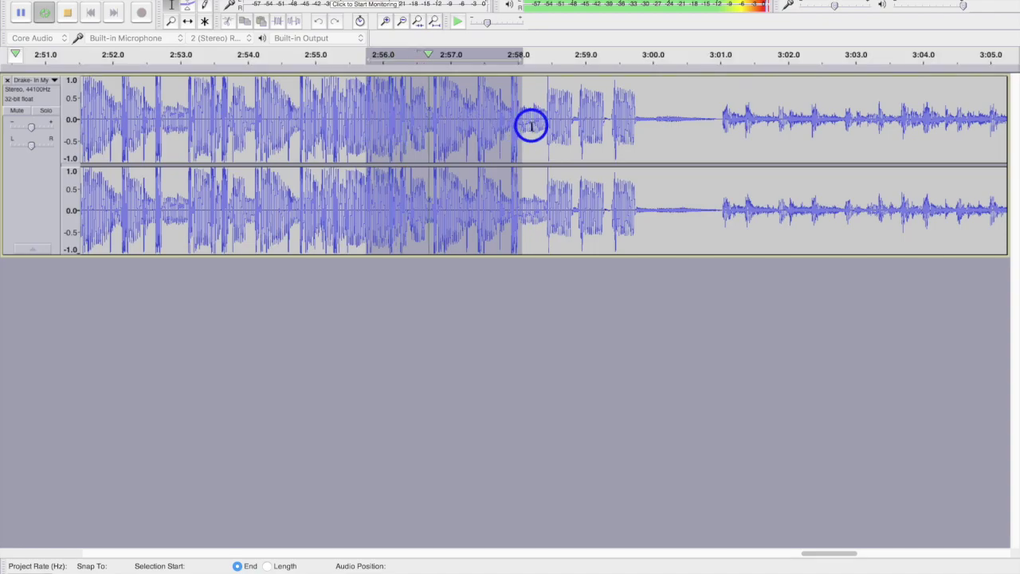
- Extend the selection's end to about 2:58.4 and audition the longer loop
drag(518, 125, 544, 126)
key(space)
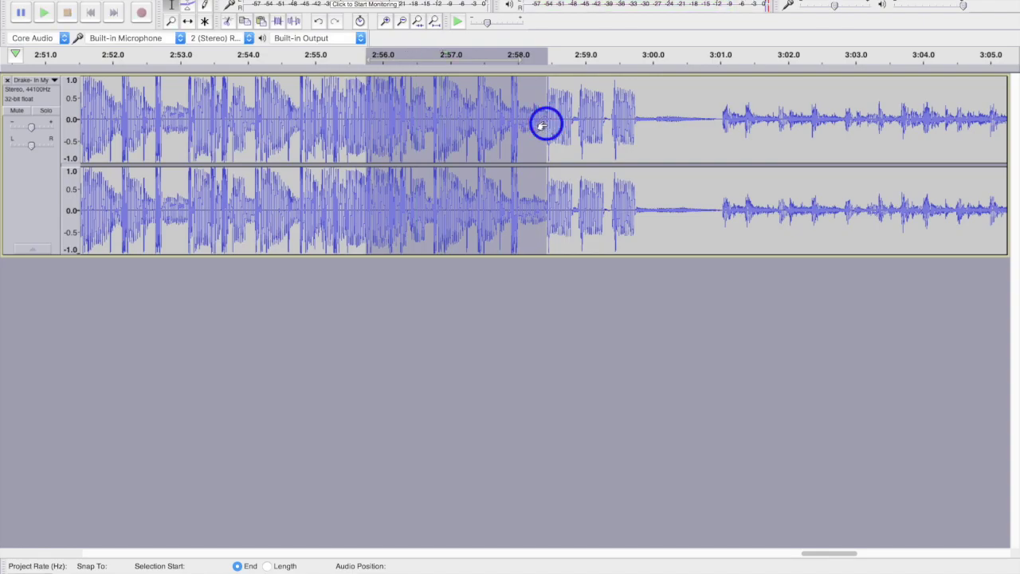
key(space)
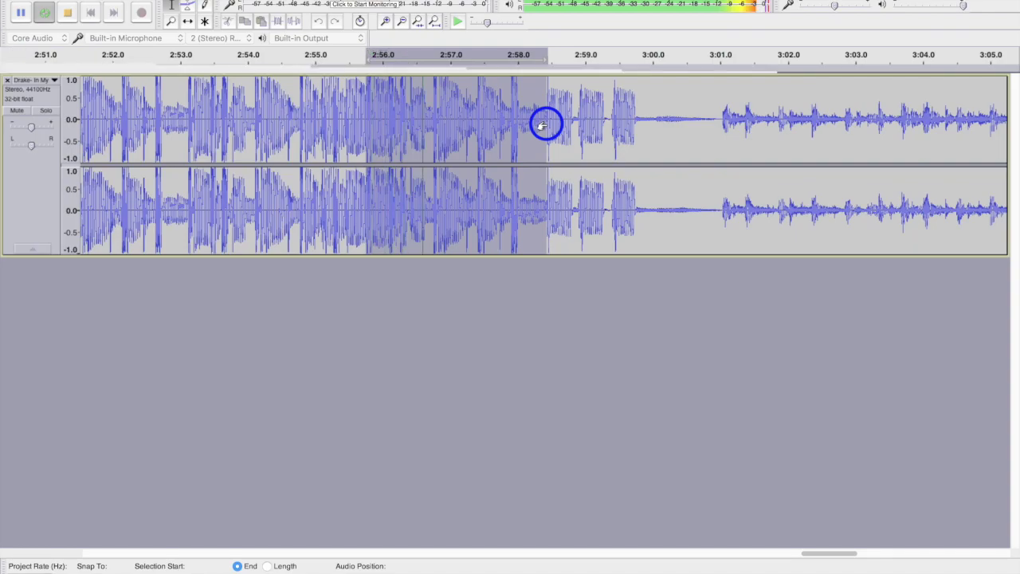
key(space)
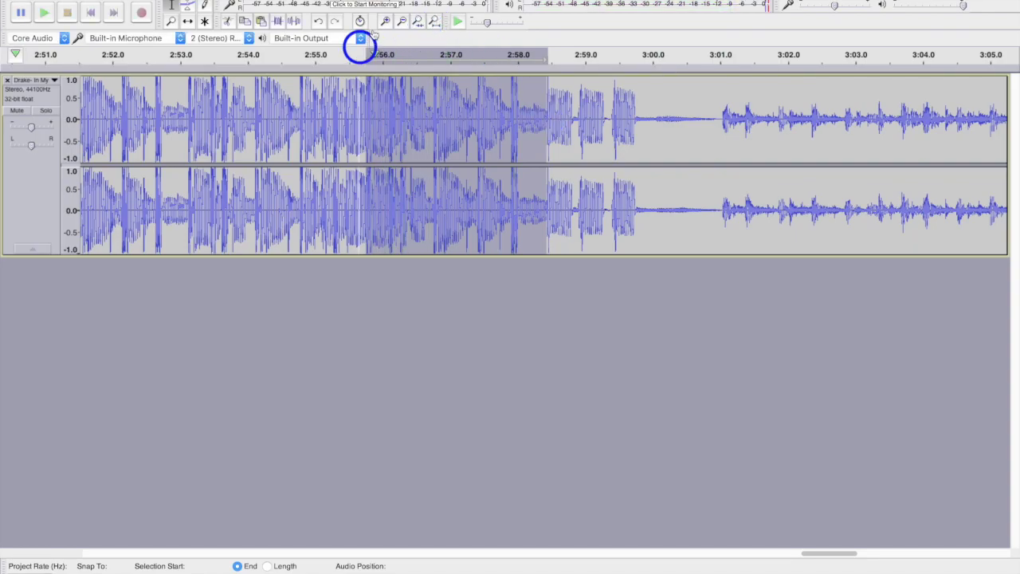
- Fine-tune the selection's end to just before the hit after 2:58.4, and audition the loop
click(386, 21)
drag(709, 133, 720, 133)
key(space)
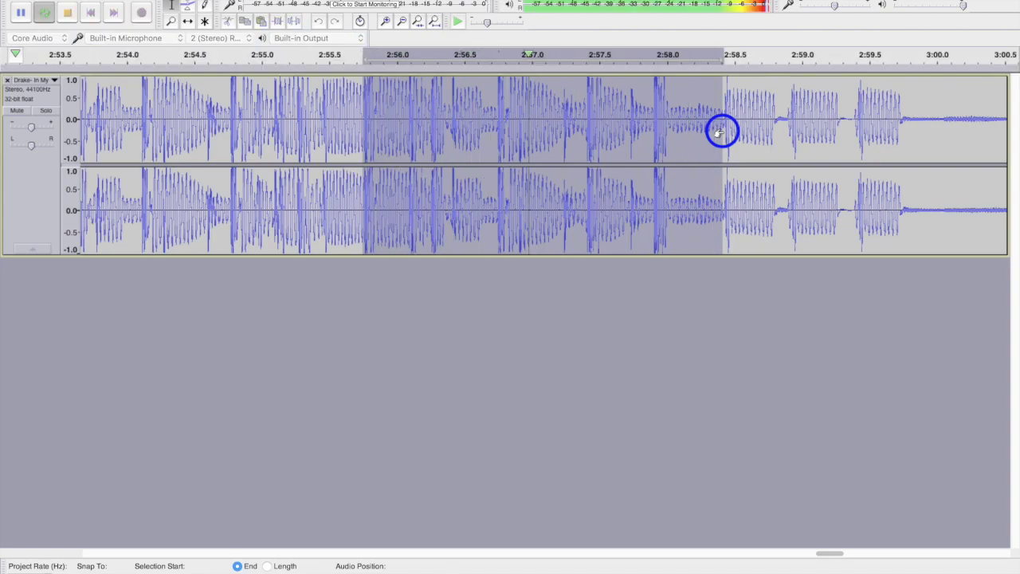
key(space)
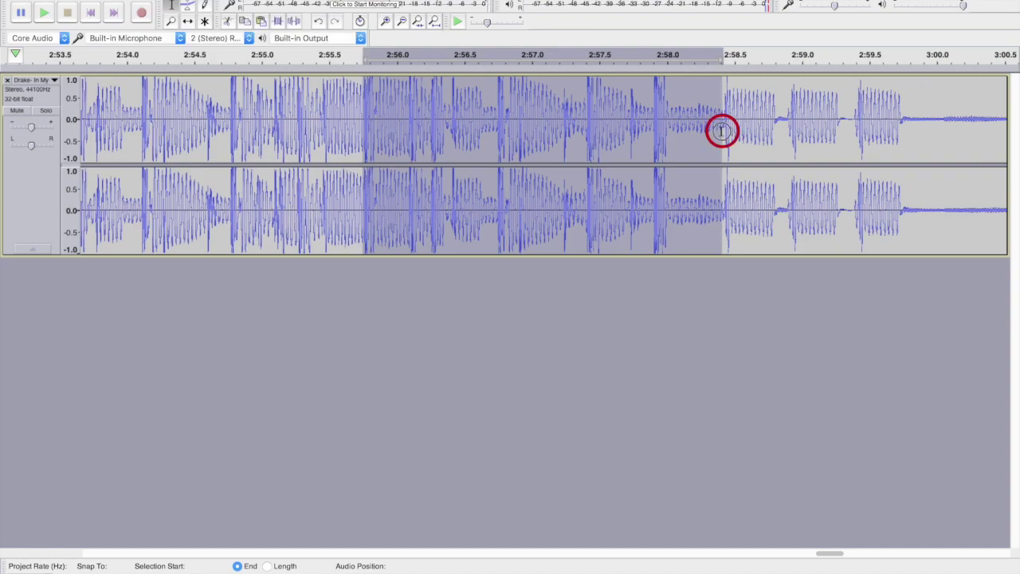
- Audition the selected phrase from about 2:55.7 to 2:58.4 once more and split it onto a new track
key(shift+space)
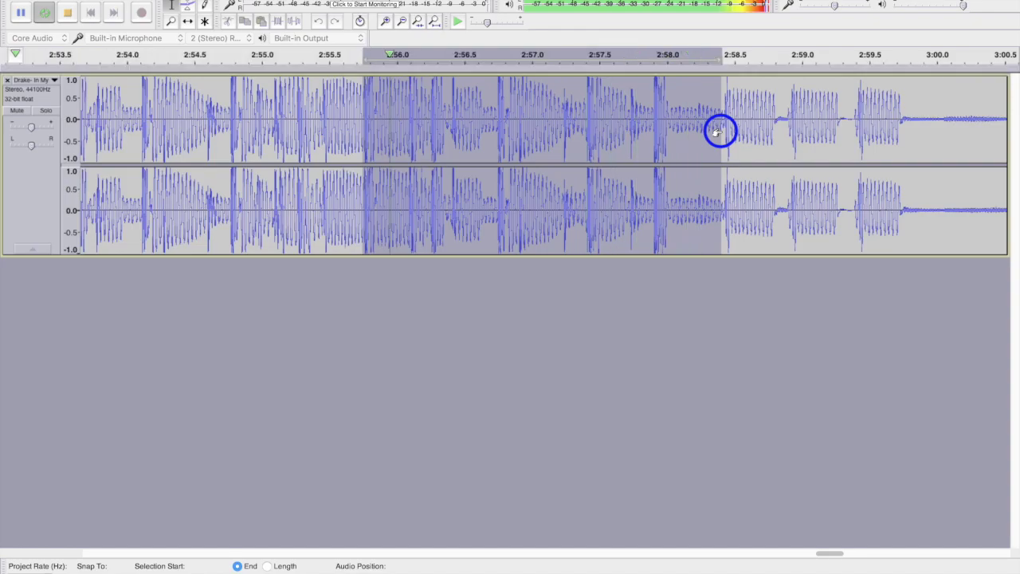
key(space)
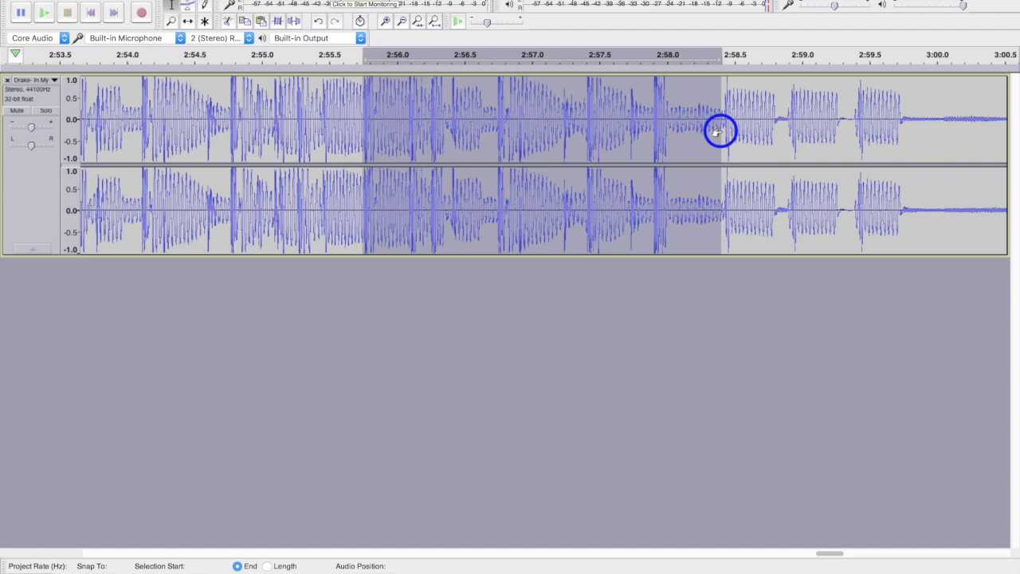
key(ctrl+alt+i)
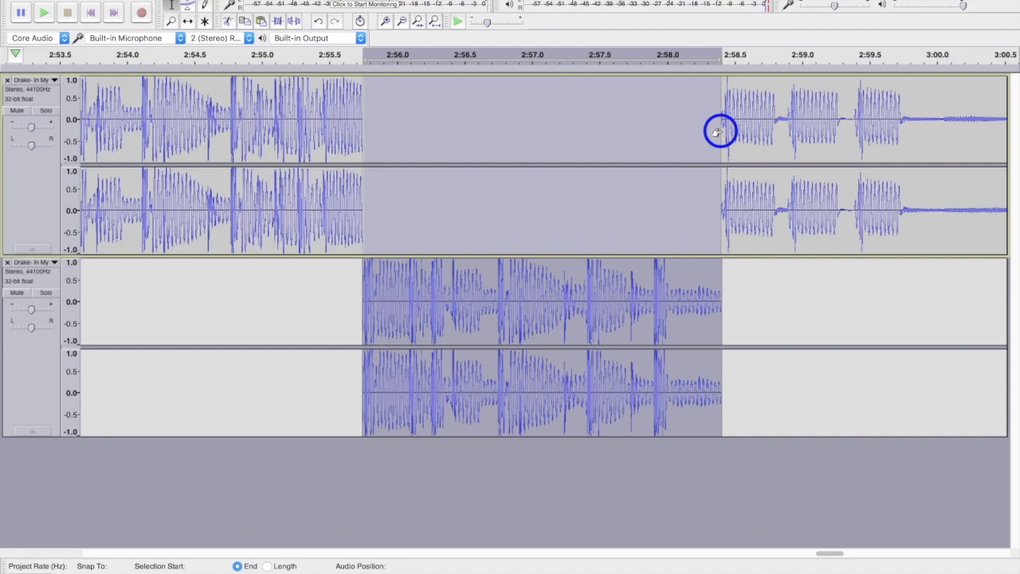
- Listen to the song's quiet outro from about 3:01, and stop playback
click(405, 21)
click(407, 23)
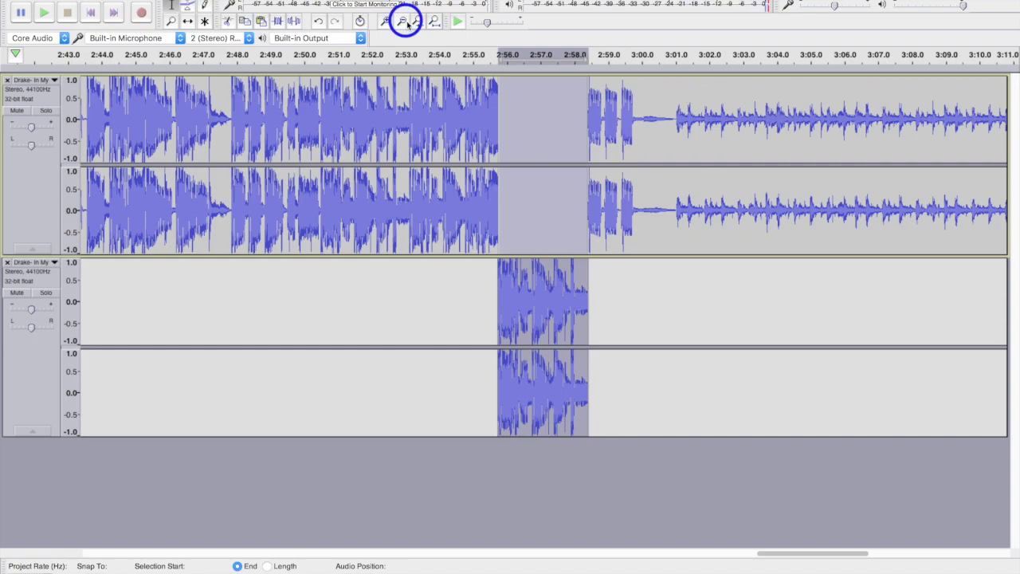
click(406, 22)
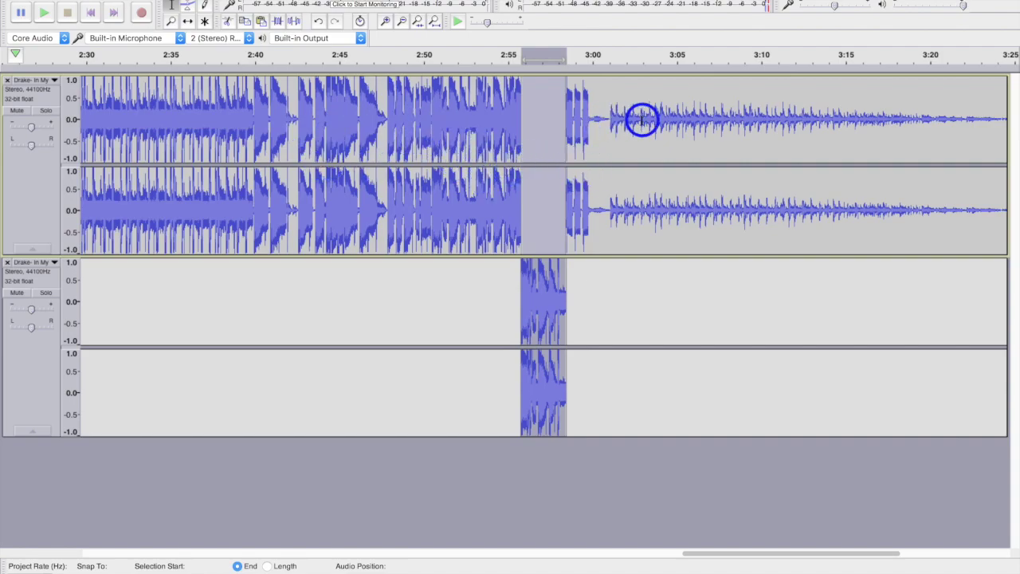
click(609, 56)
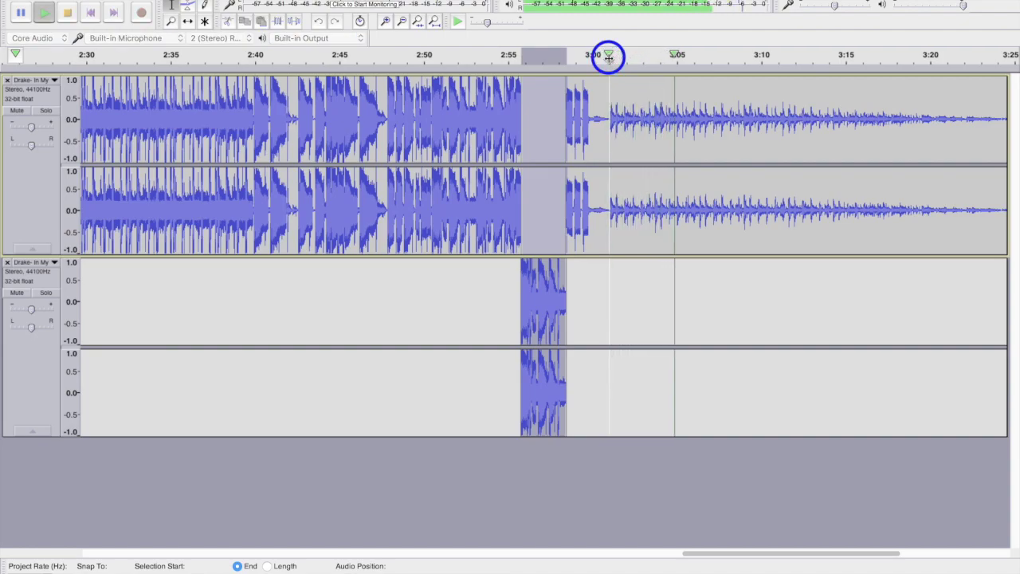
key(space)
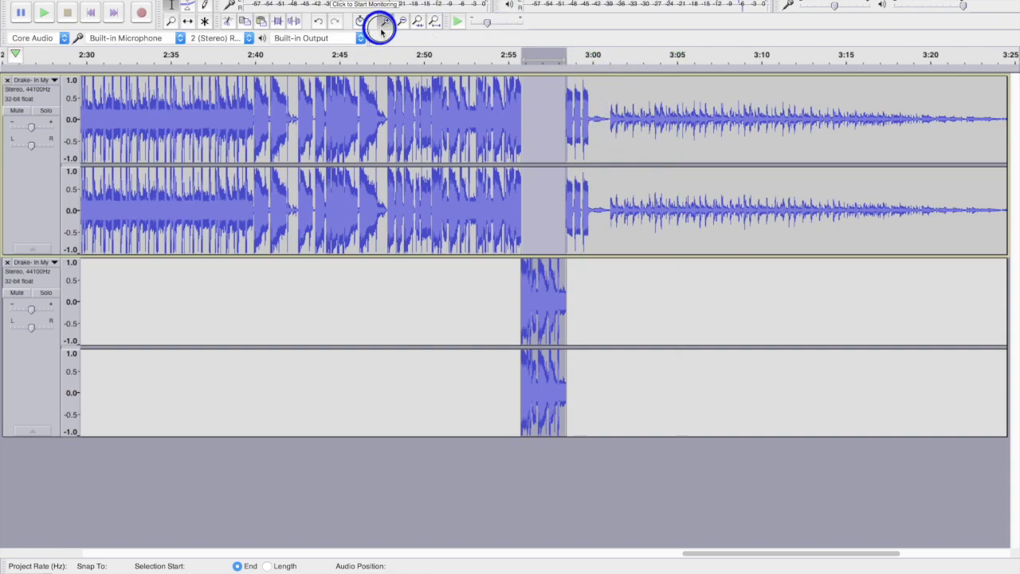
- Select the start of the outro in the original track from about 3:01.1 to 3:02.8, and audition it as a loop
click(383, 23)
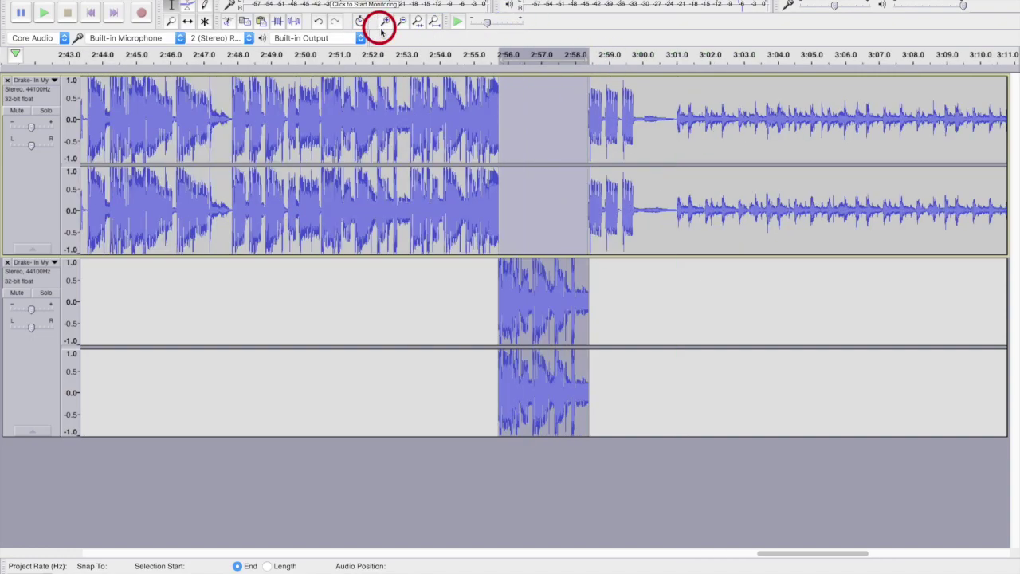
click(674, 115)
drag(674, 116, 702, 113)
click(383, 21)
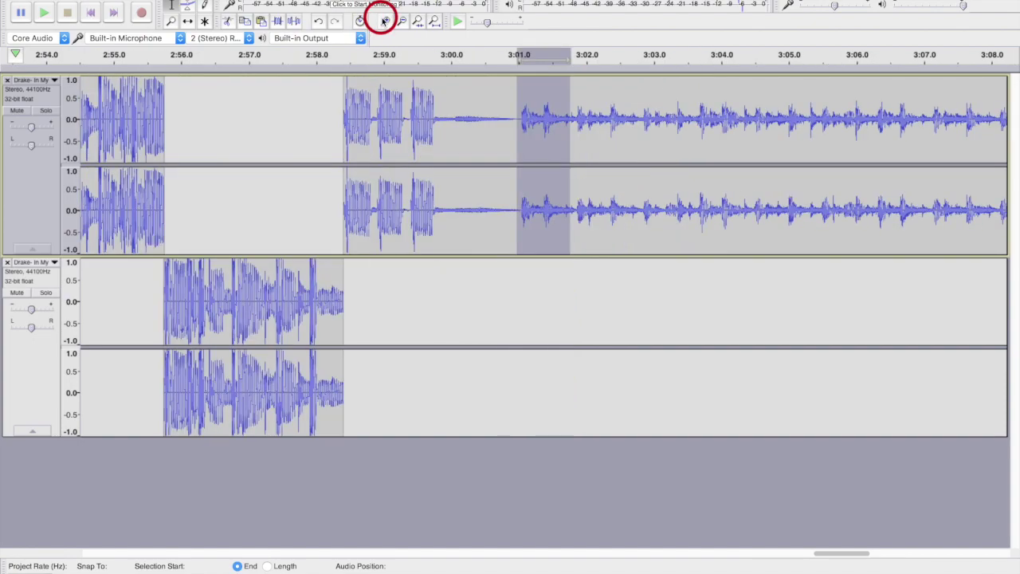
click(522, 125)
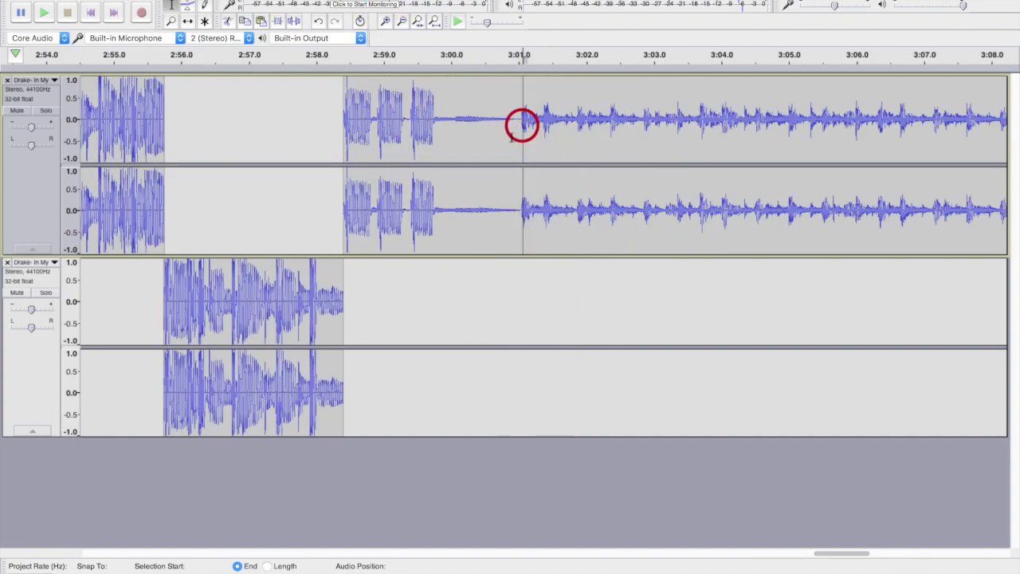
drag(522, 122, 645, 111)
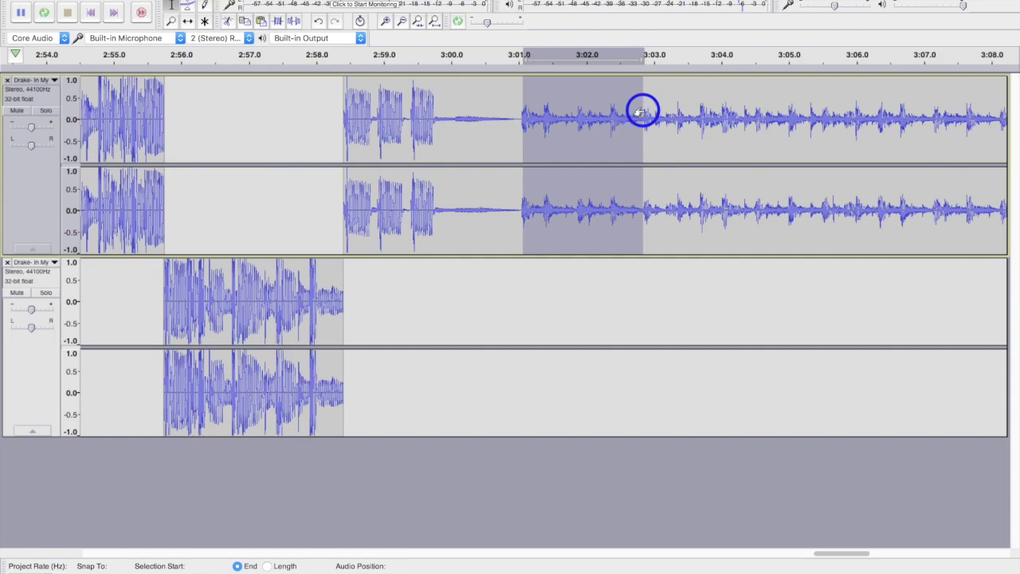
key(space)
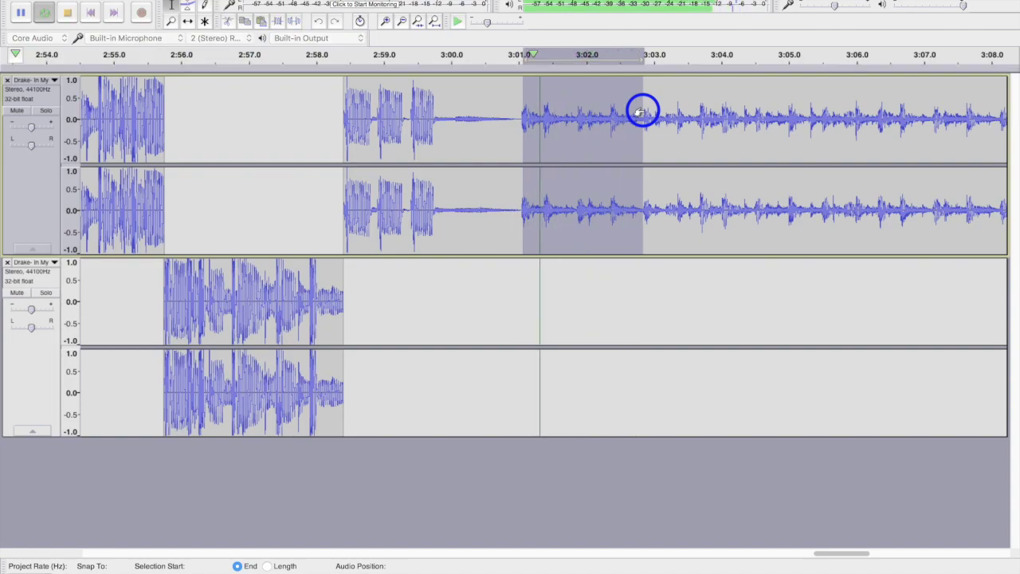
key(space)
- Extend the outro selection's end to about 3:03.3 and audition the loop
drag(642, 111, 676, 108)
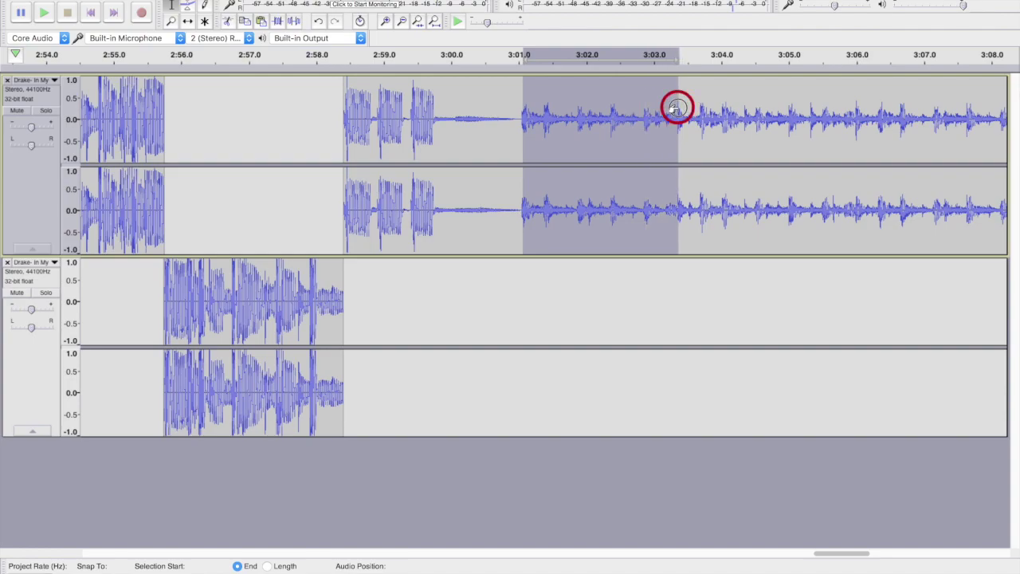
right_click(573, 143)
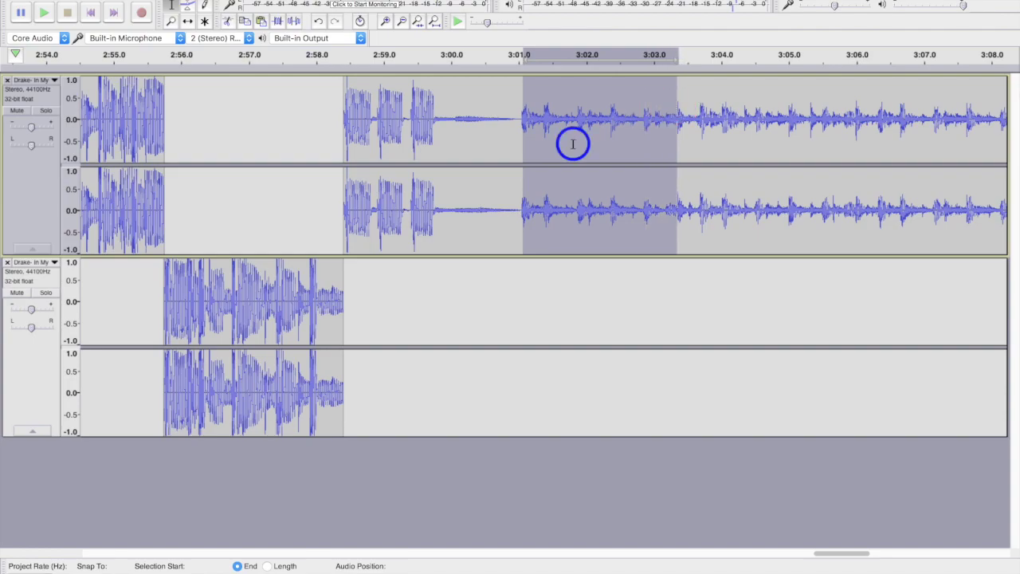
key(space)
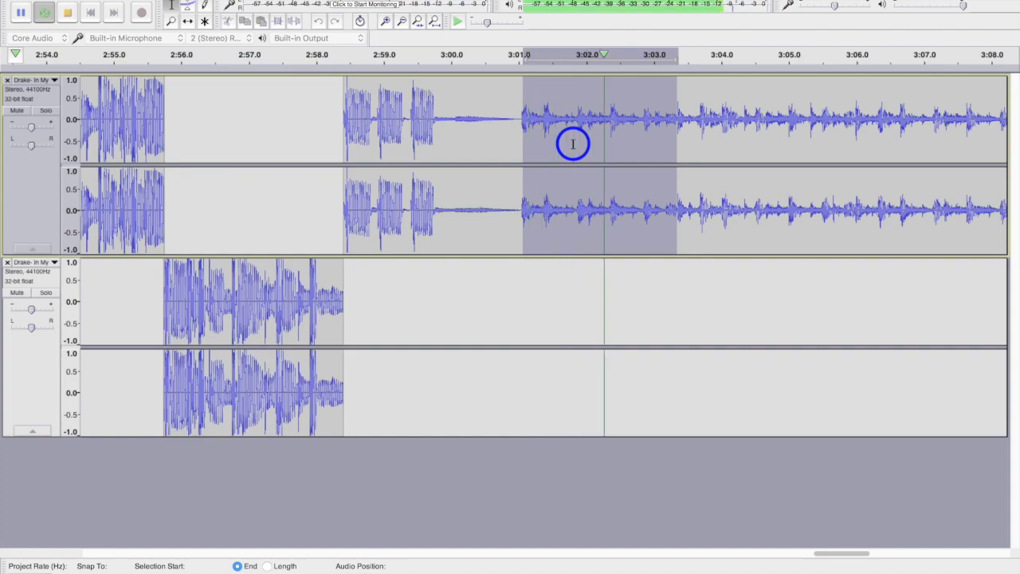
key(space)
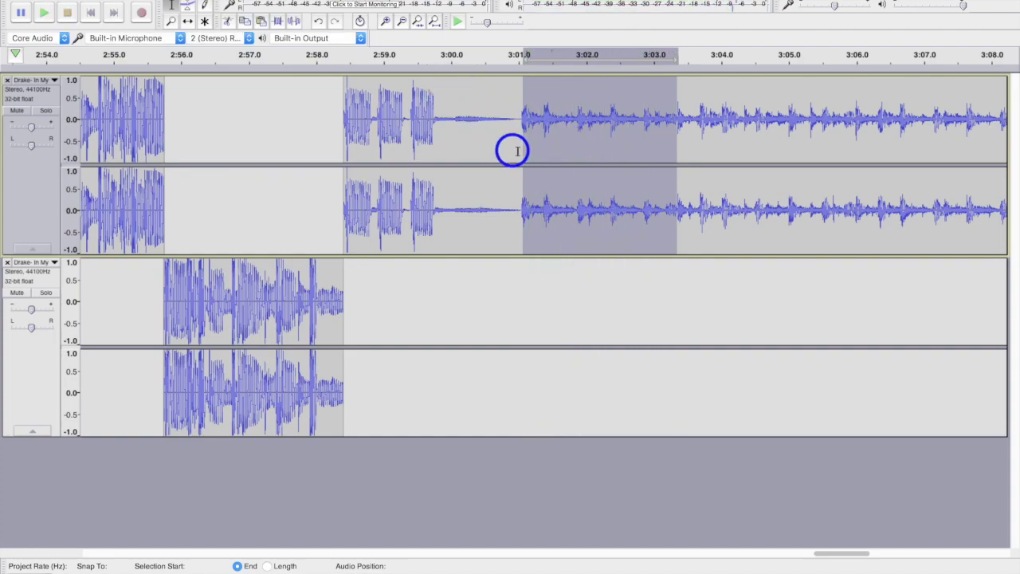
- Move the outro selection's start back slightly to about 3:01.0, and audition the loop
click(527, 149)
drag(524, 149, 519, 149)
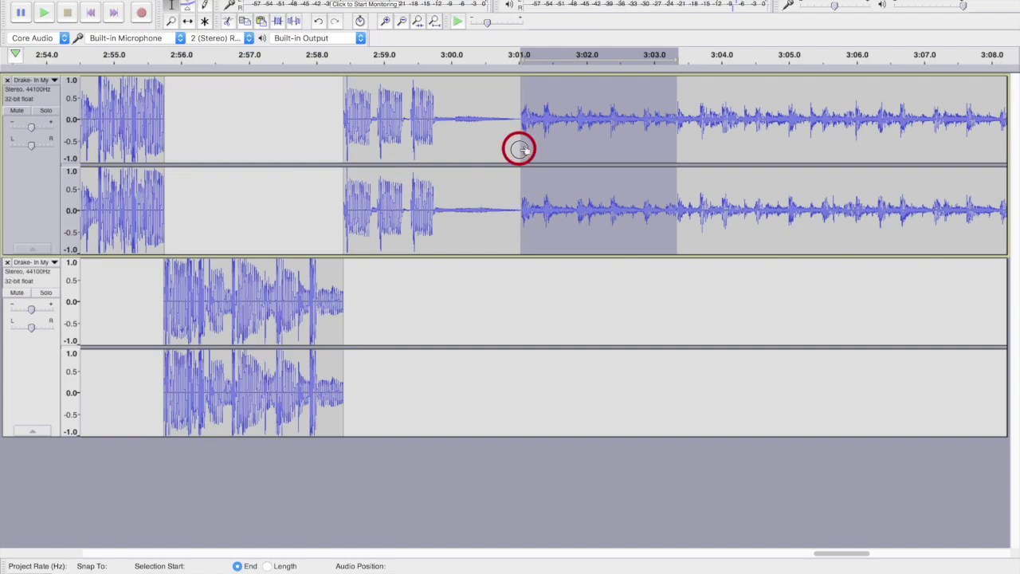
drag(524, 149, 523, 149)
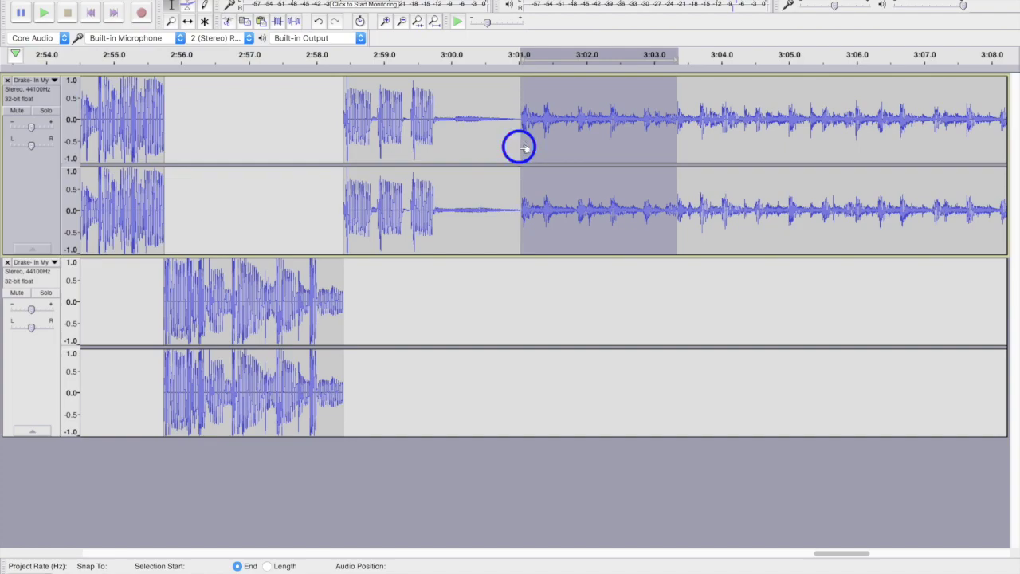
key(space)
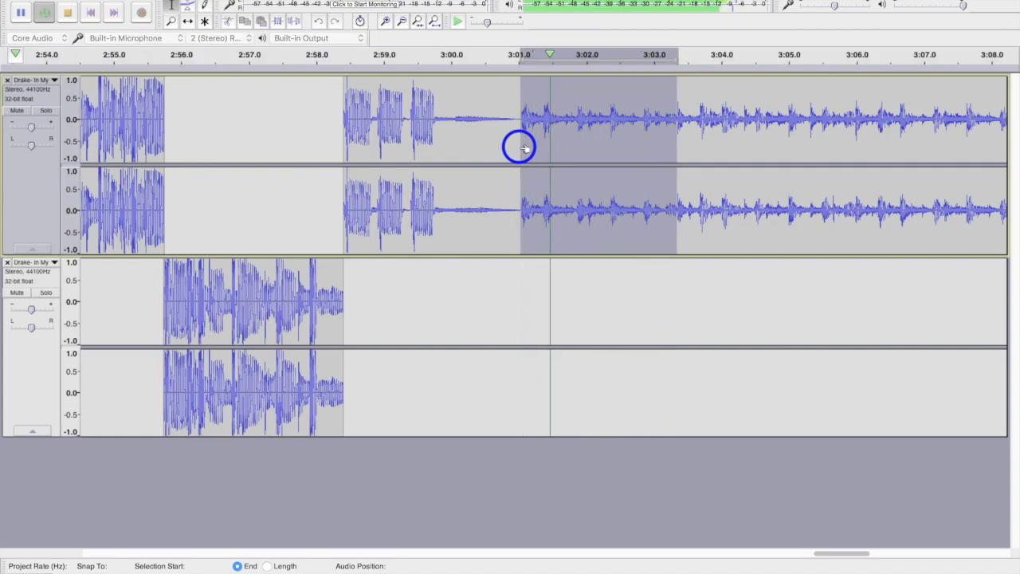
key(space)
- Extend the outro selection's end to the next hit at about 3:03.7, and audition the loop
click(668, 154)
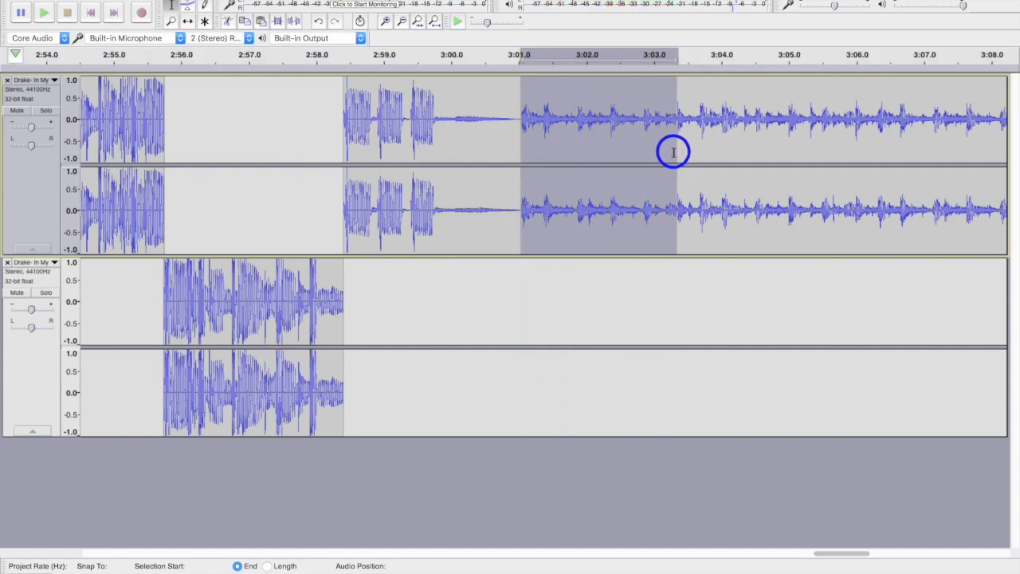
drag(676, 150, 701, 154)
key(space)
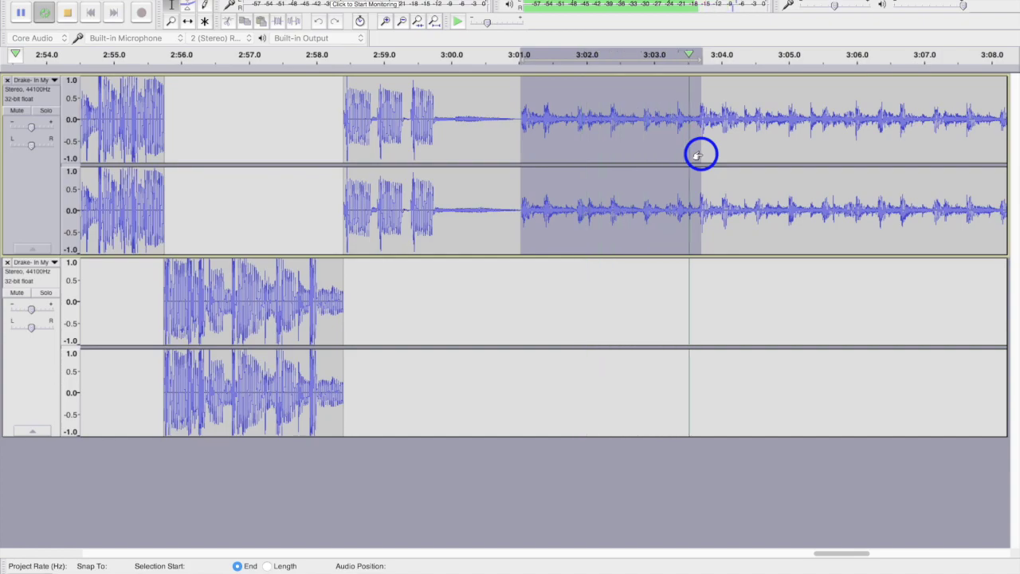
key(space)
- Nudge the outro selection's end back in small amounts to about 3:03.6, auditioning the loop after each change
drag(700, 155, 699, 153)
key(space)
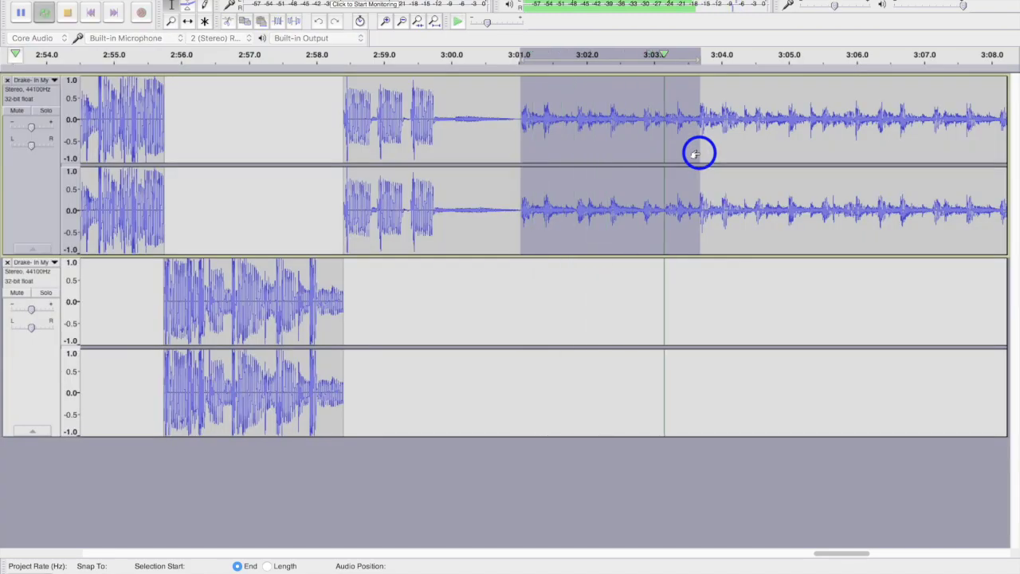
key(space)
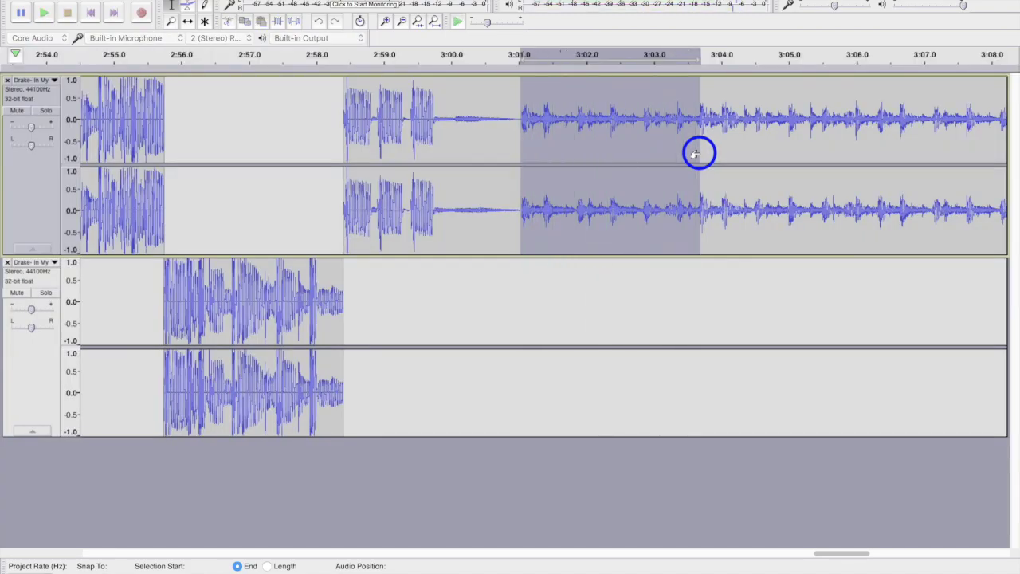
click(696, 153)
key(space)
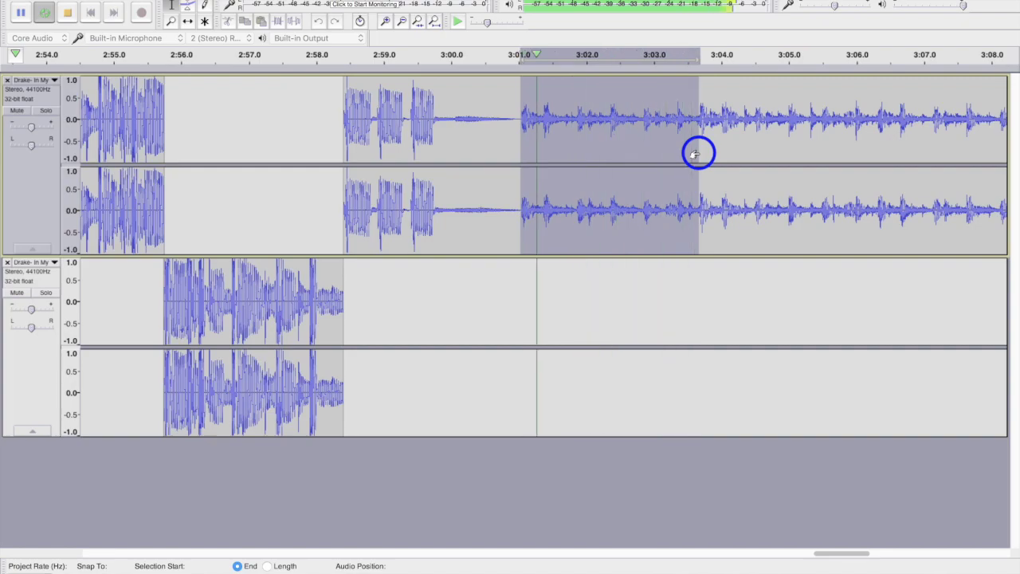
key(space)
drag(698, 153, 696, 153)
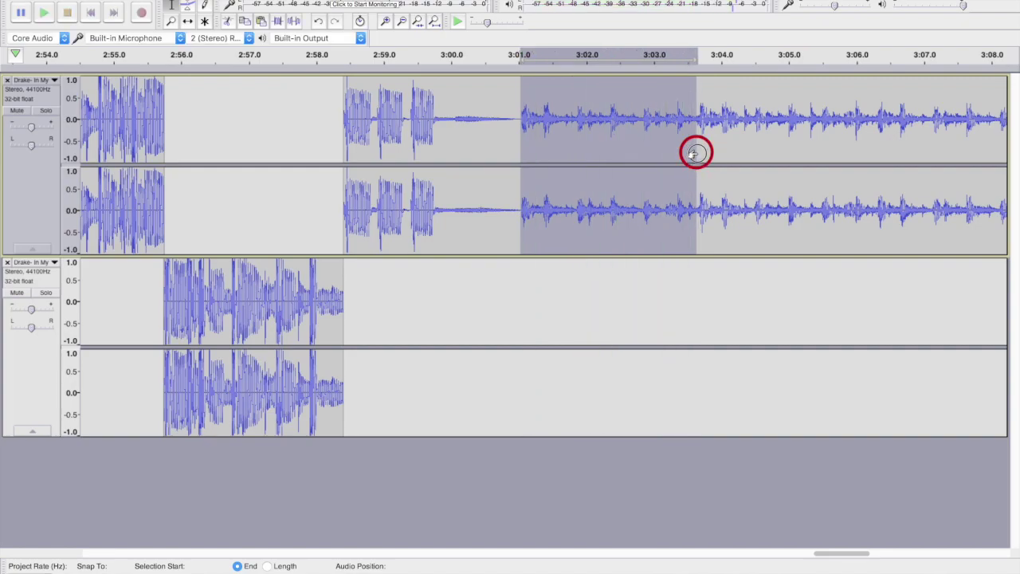
key(space)
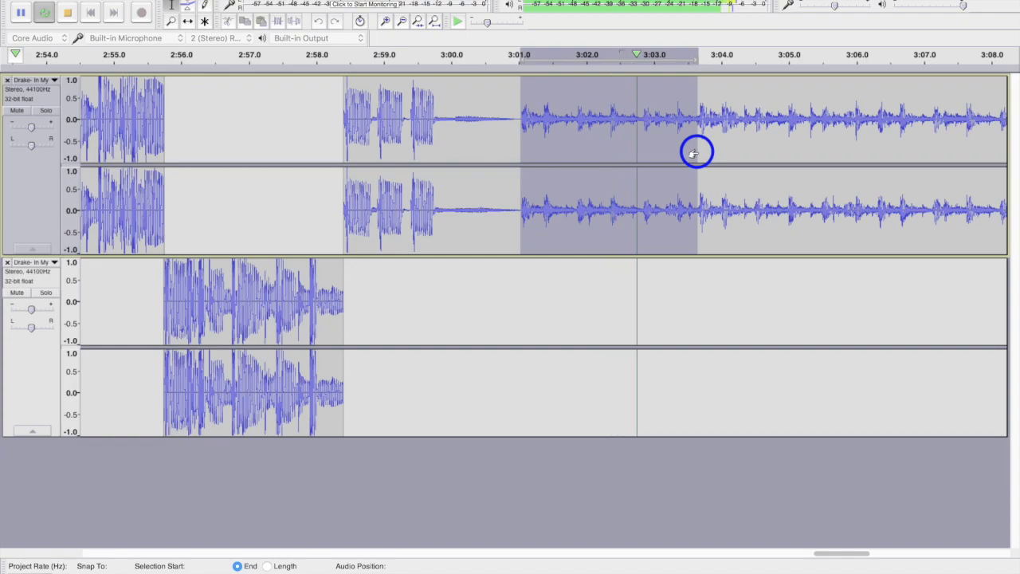
- Stop playback and split the selected outro loop onto its own new track
key(space)
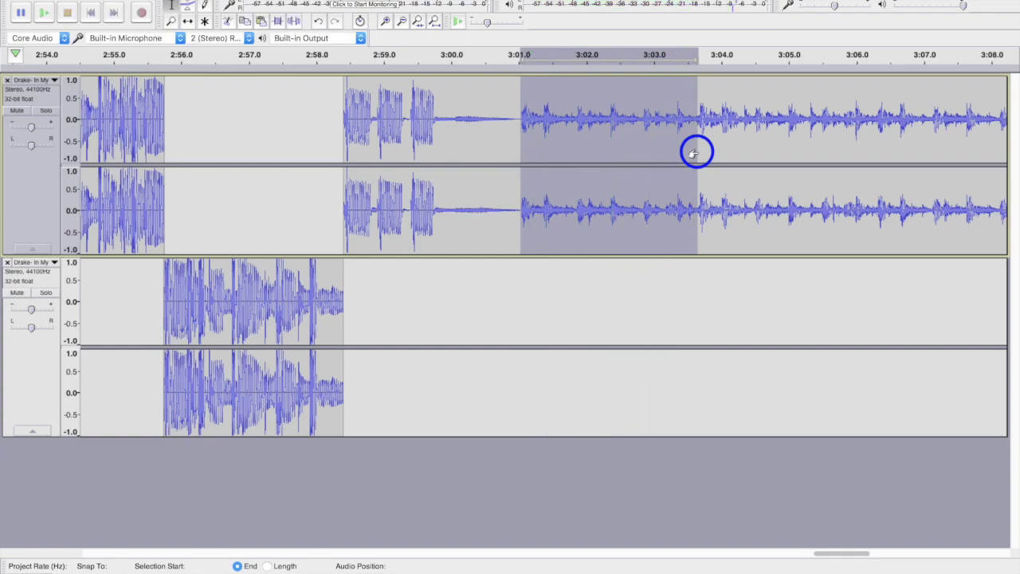
key(super+alt+i)
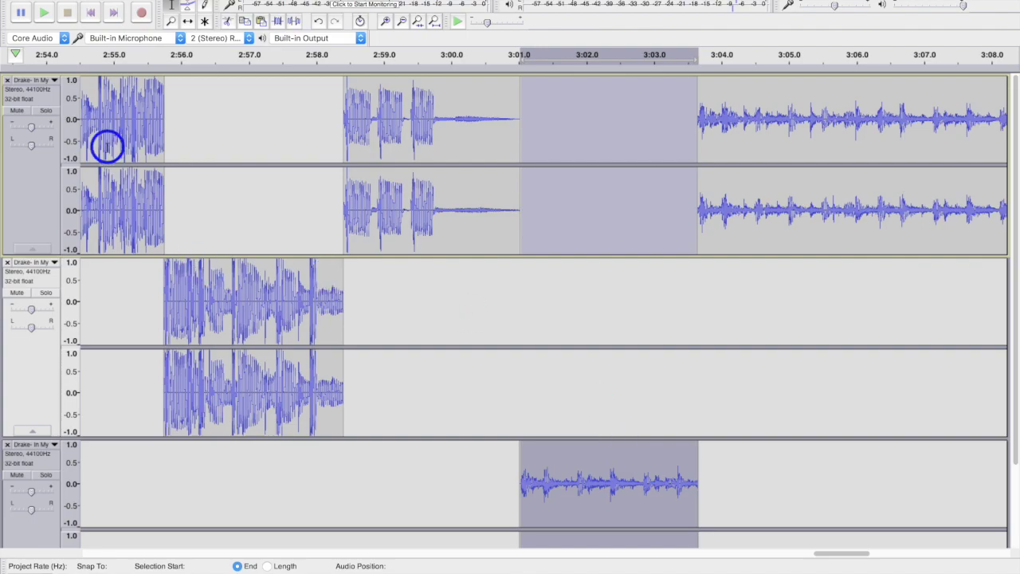
- Mute the original full song track and collapse it to its minimum height
click(17, 111)
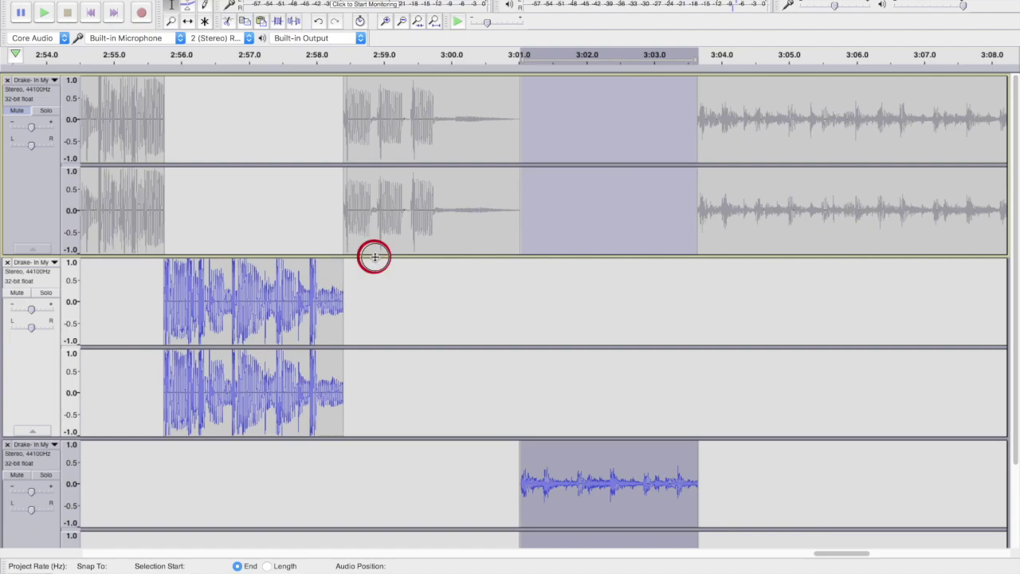
drag(375, 256, 379, 202)
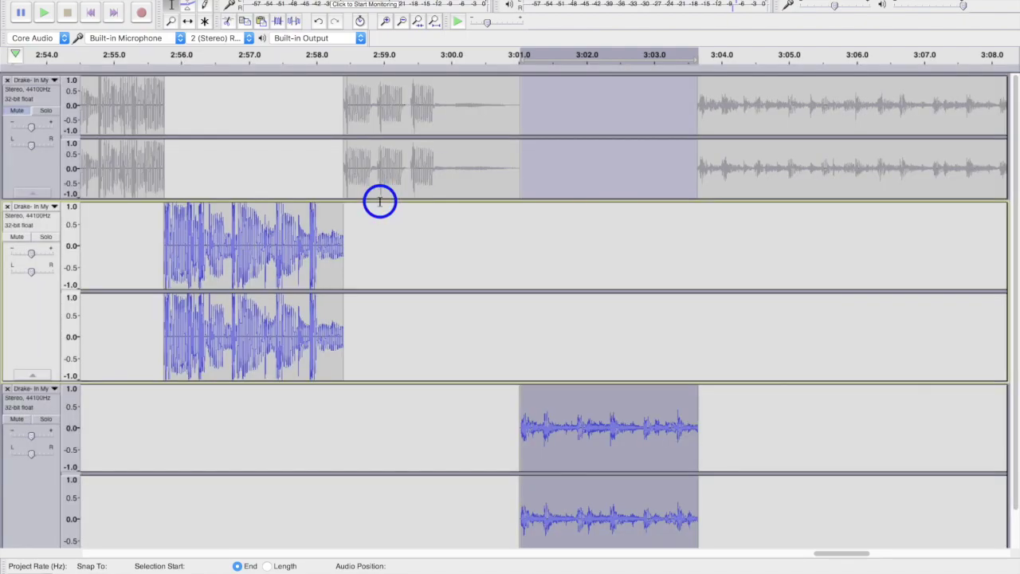
click(32, 194)
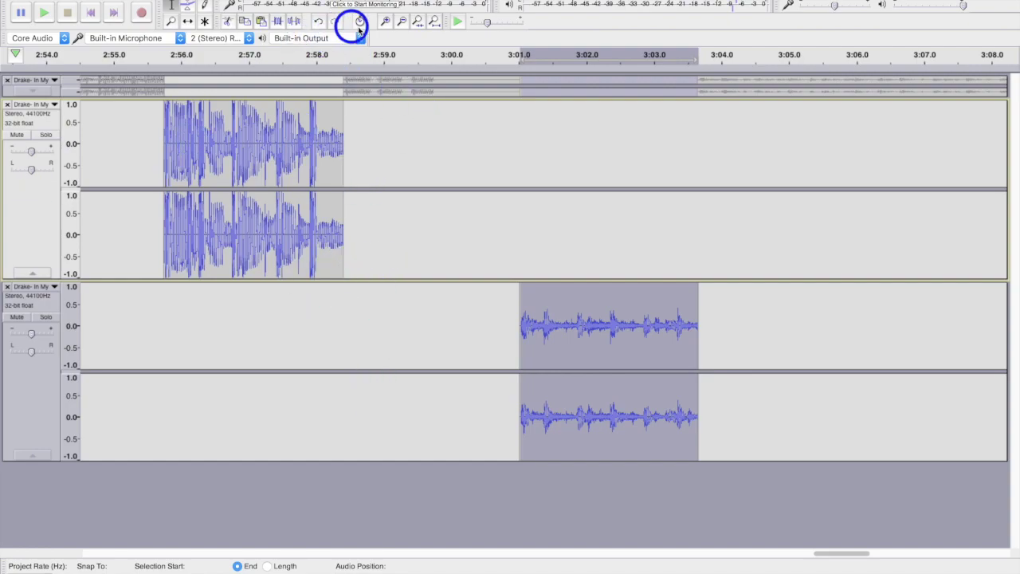
- Shift the first sample clip earlier to about 1:39 and the outro sample clip to about 1:48
click(402, 20)
click(402, 20)
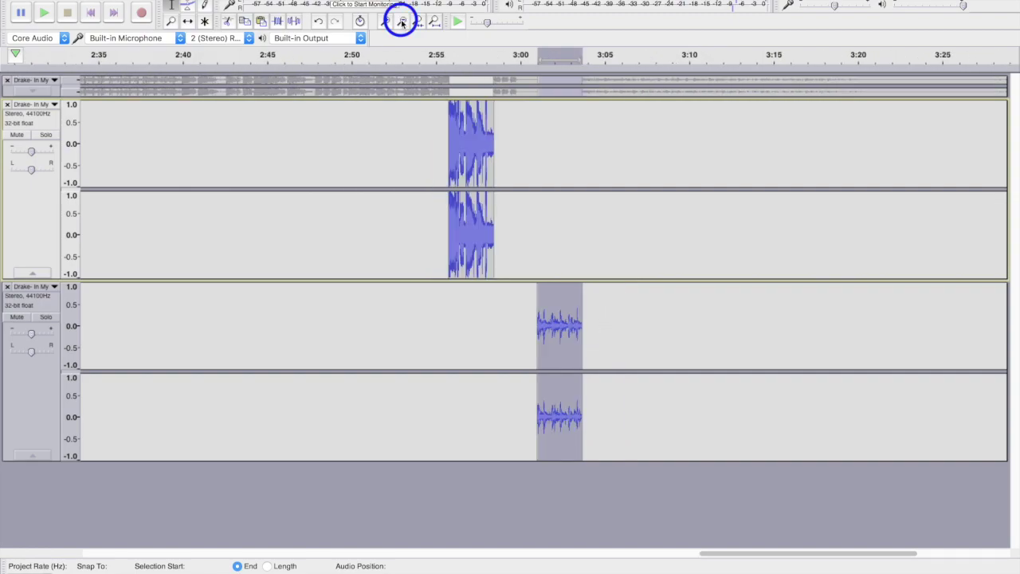
scroll(339, 287, left, 10)
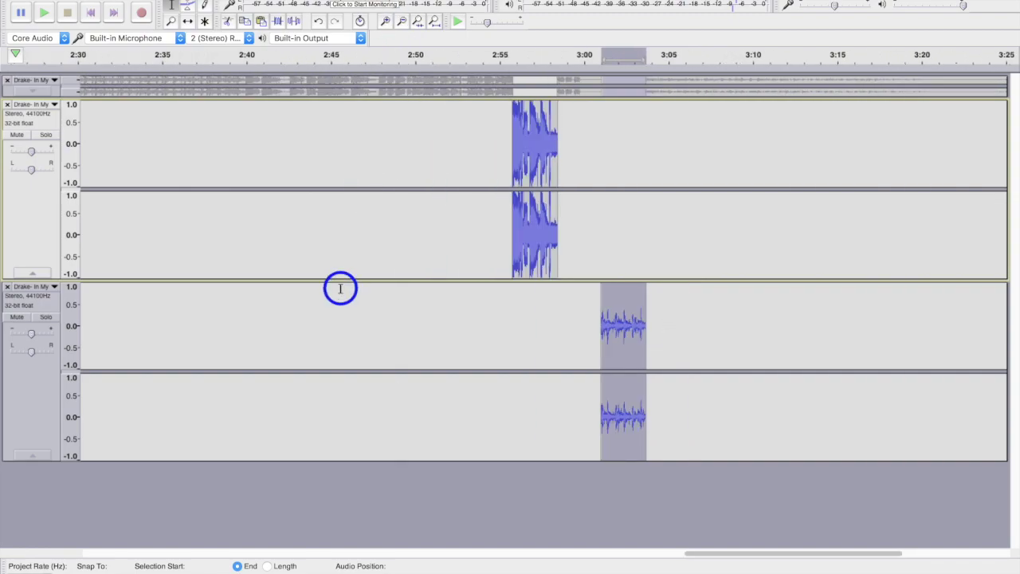
click(403, 22)
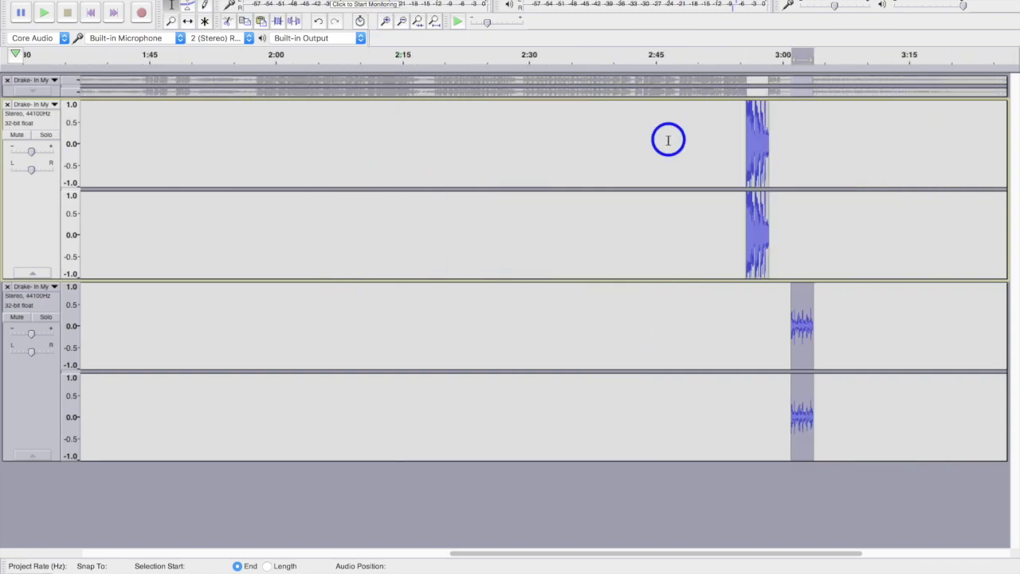
click(187, 23)
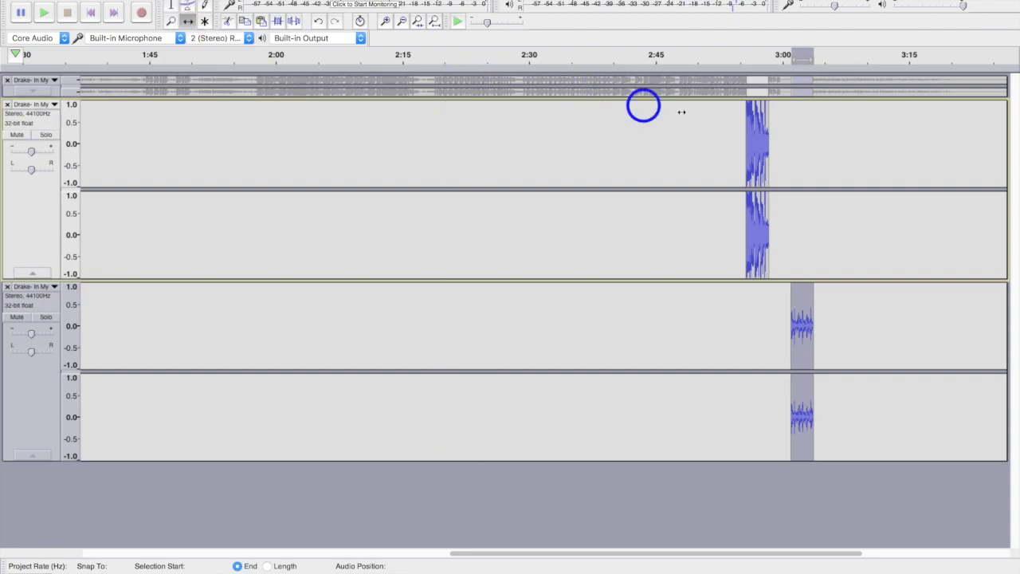
click(754, 133)
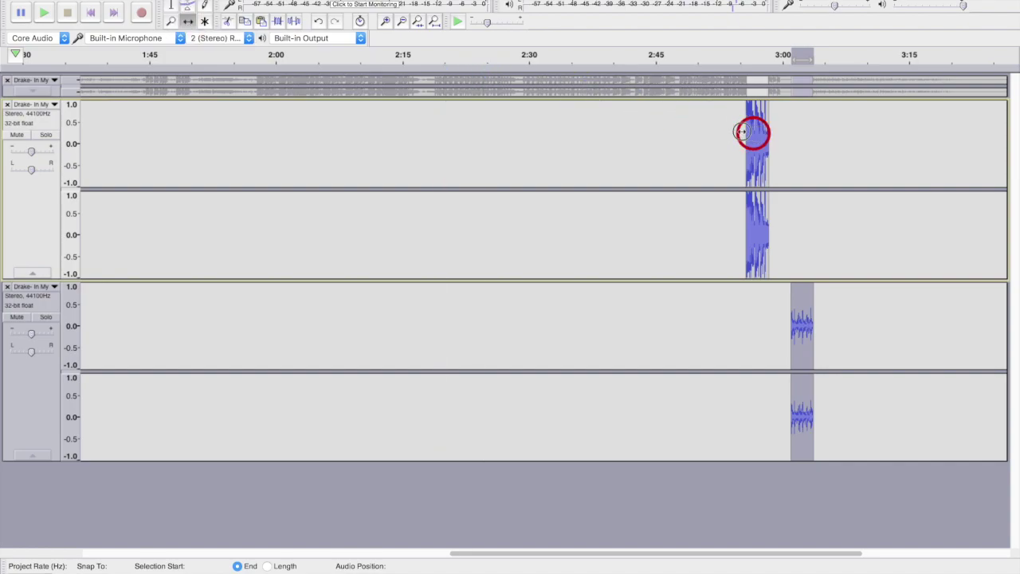
drag(741, 132, 105, 163)
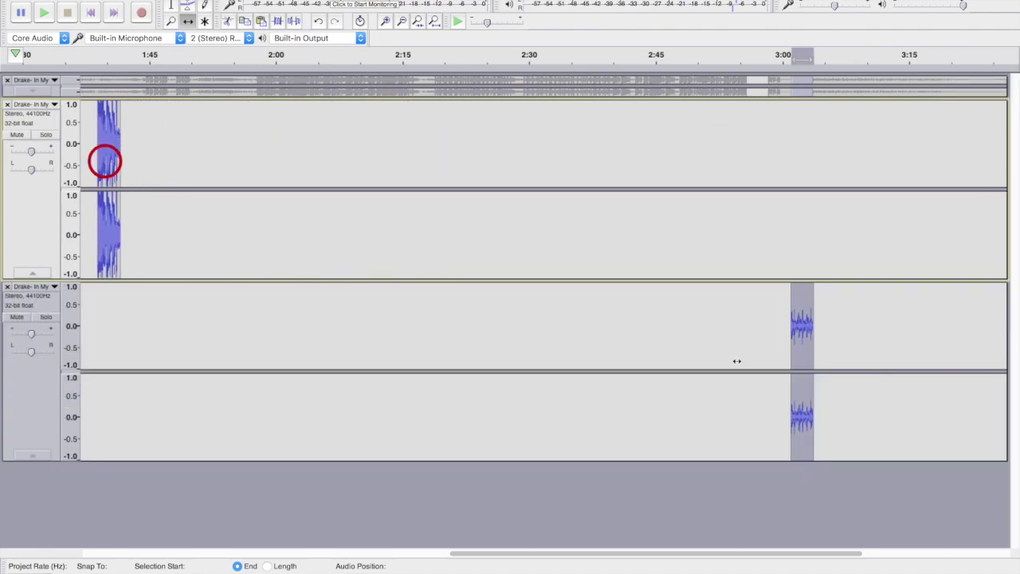
drag(802, 330, 172, 351)
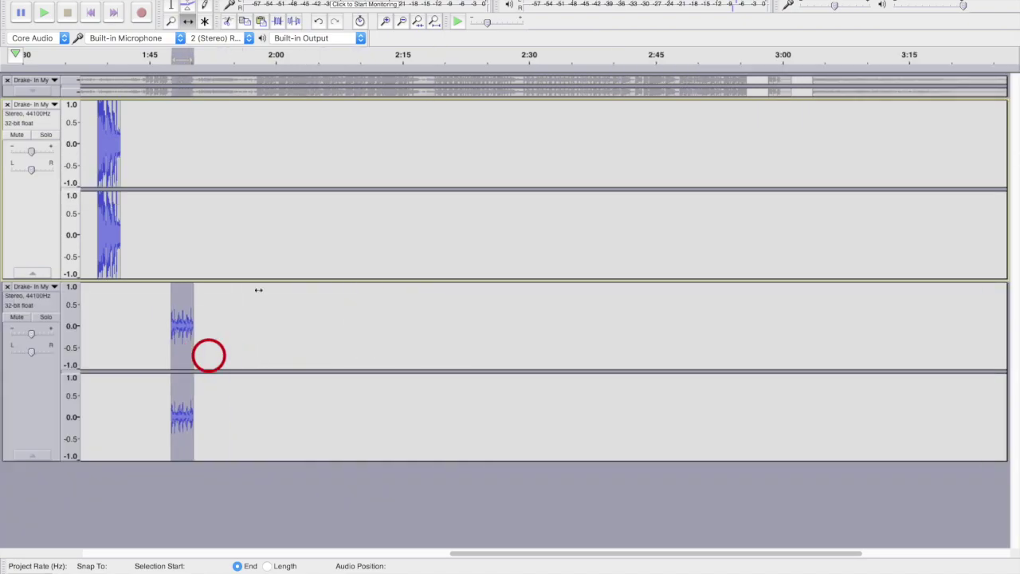
- Shift the first sample clip close to the timeline's beginning and the outro sample clip to about 0:47
click(401, 21)
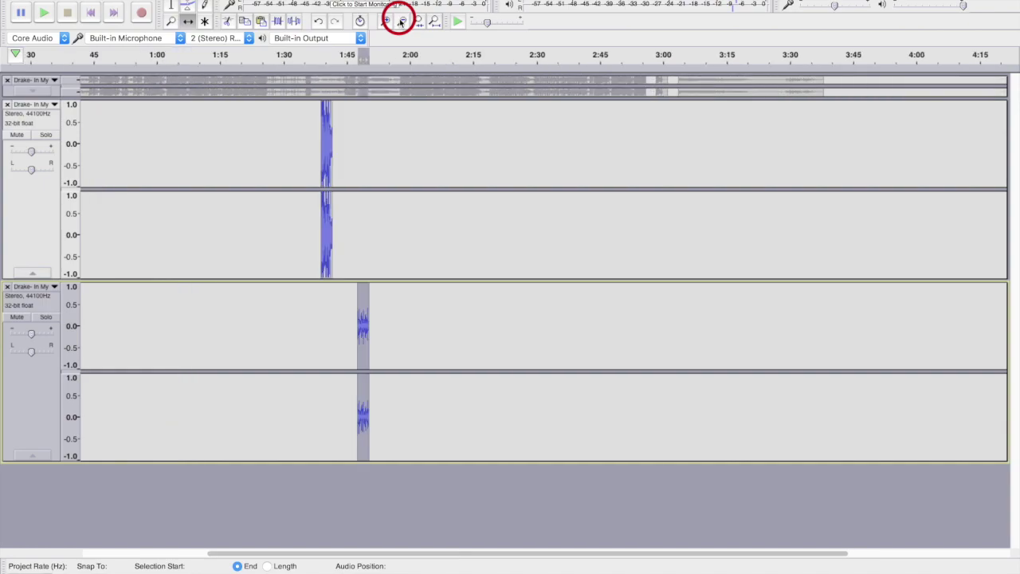
scroll(354, 250, left, 5)
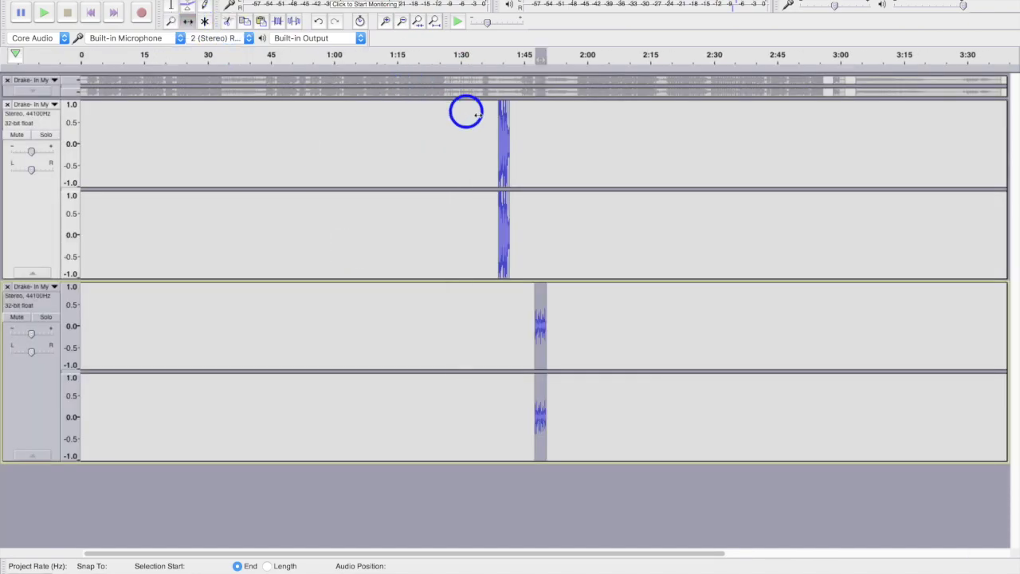
drag(504, 122, 88, 141)
drag(528, 309, 319, 311)
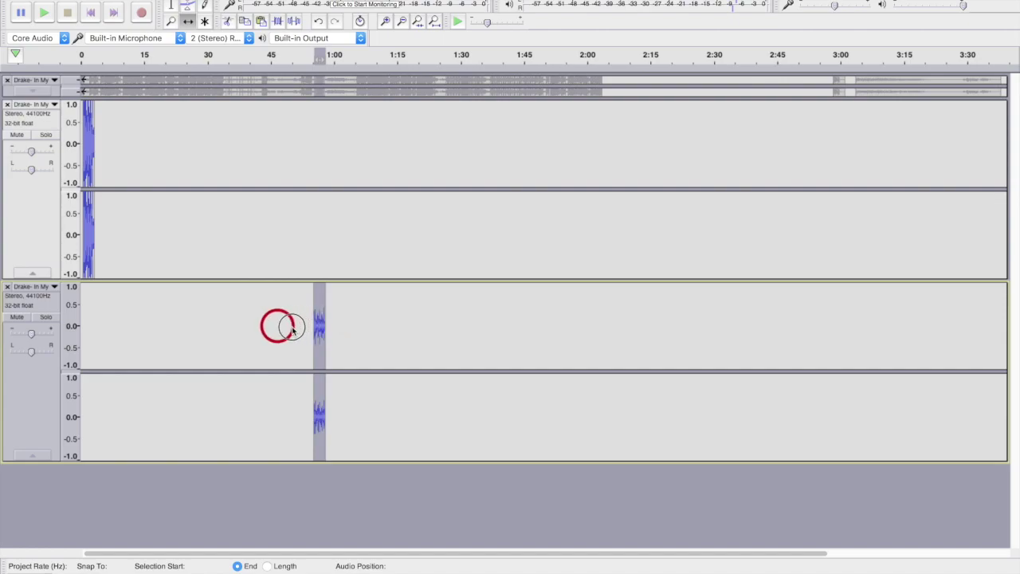
drag(319, 327, 284, 329)
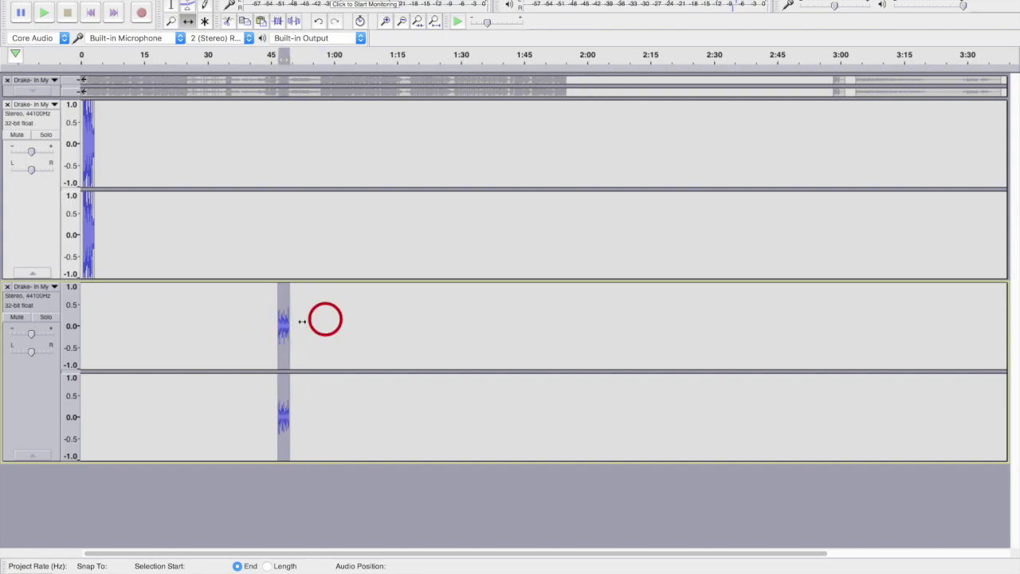
click(251, 228)
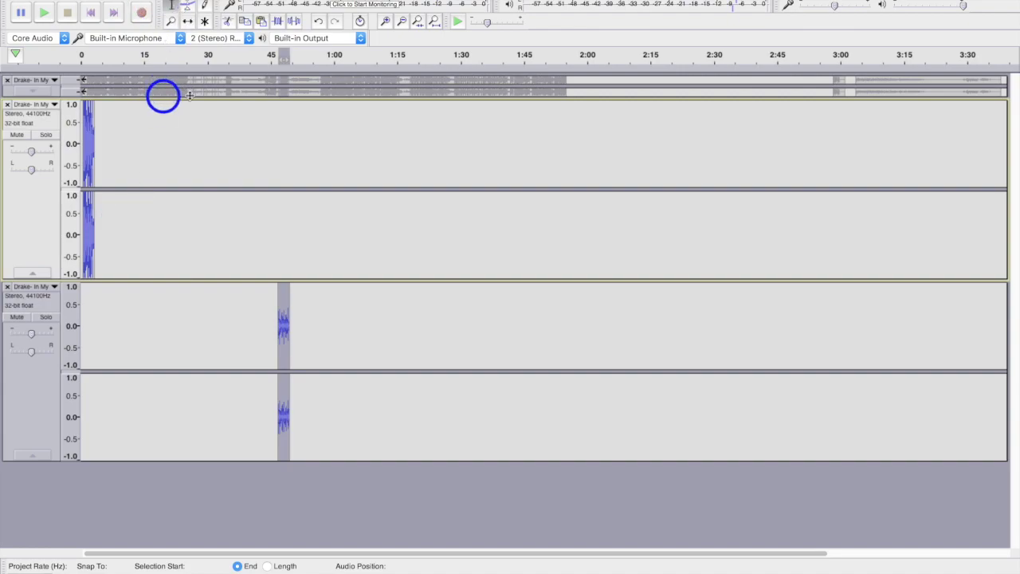
mouse_move(647, 569)
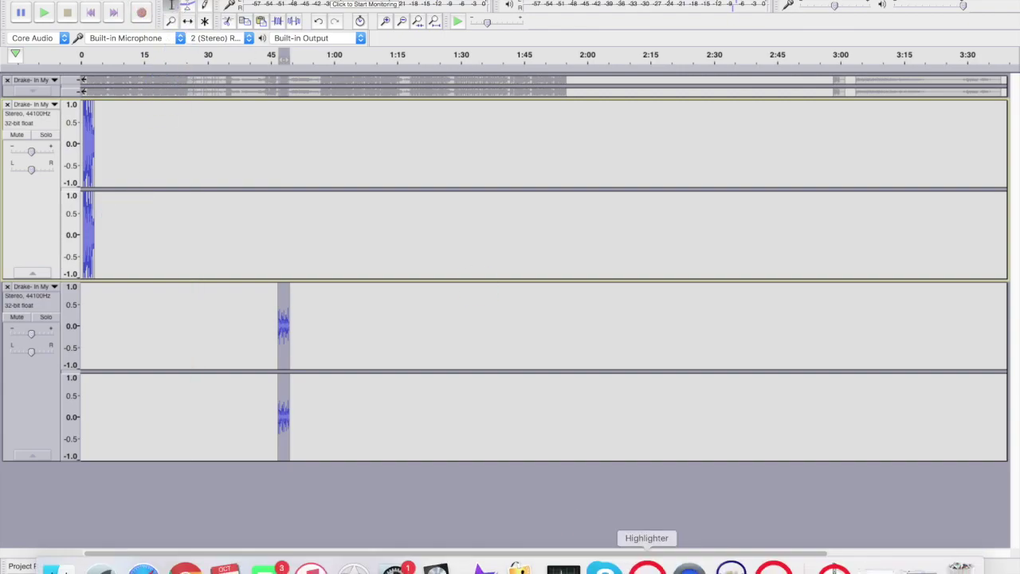
key(space)
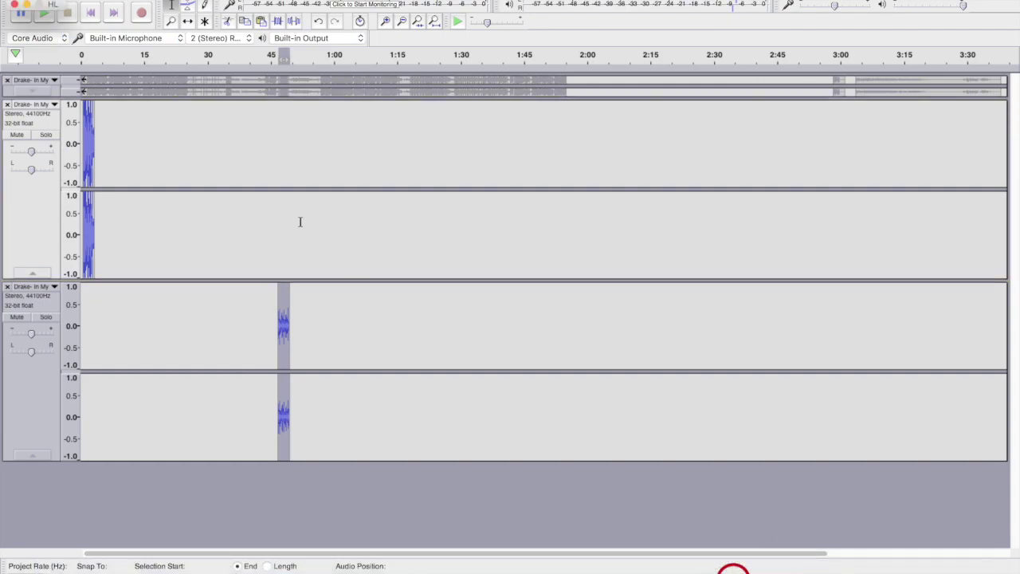
key(space)
click(524, 222)
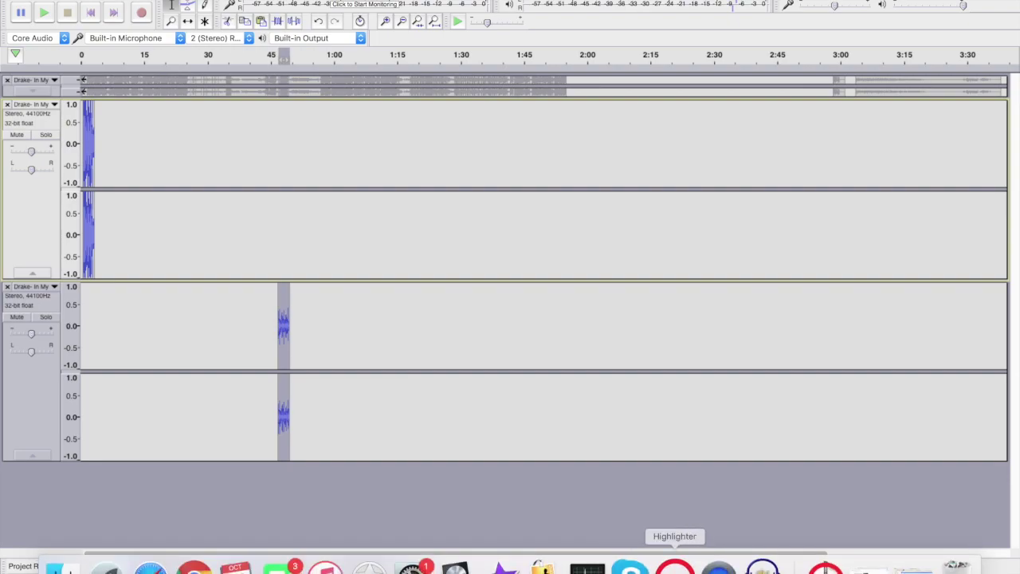
click(618, 558)
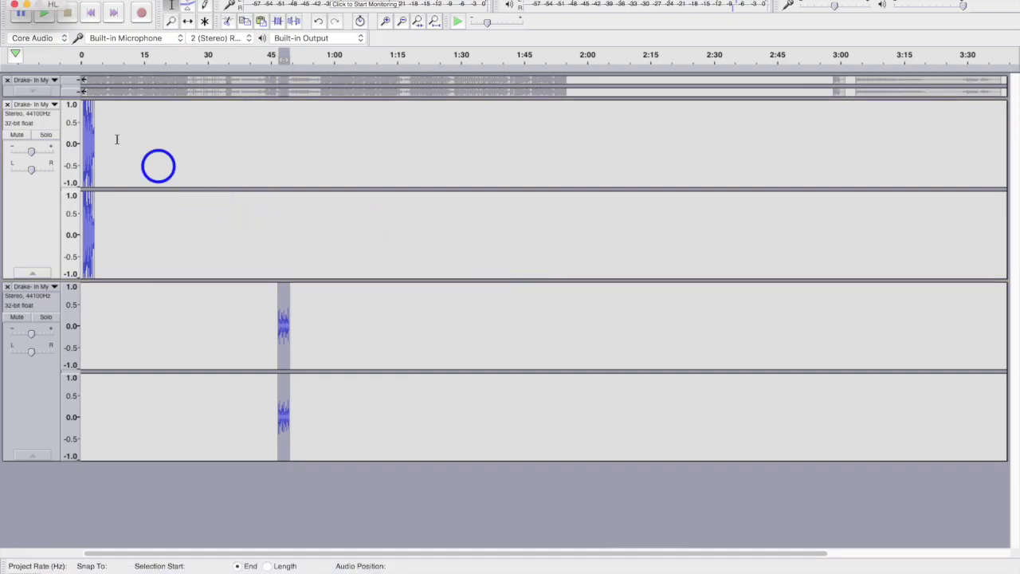
- Align the first sample clip's start exactly with time zero
click(389, 21)
click(390, 21)
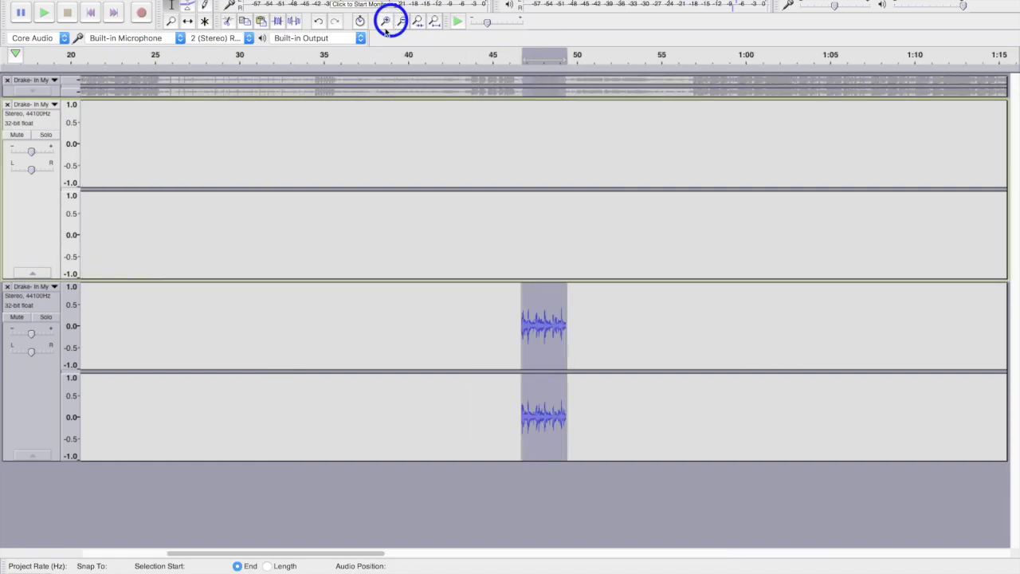
scroll(319, 186, left, 5)
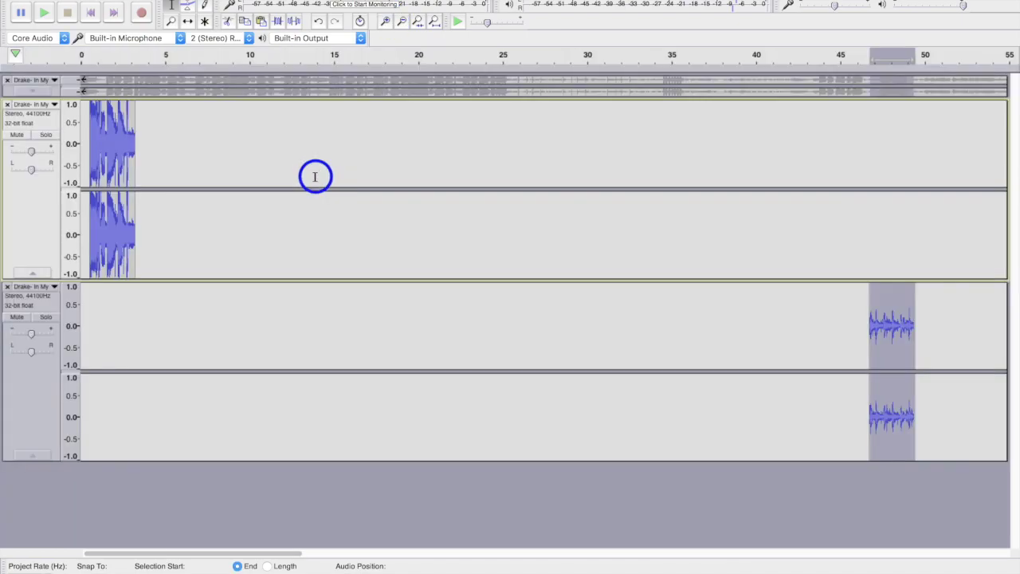
click(186, 22)
click(124, 131)
drag(121, 134, 112, 134)
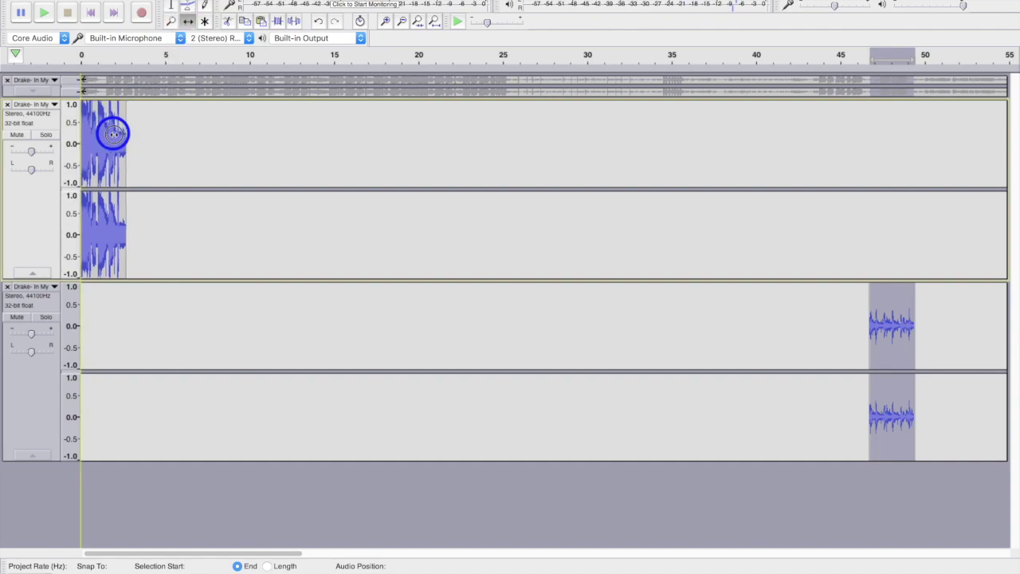
- Play the first sample from the beginning of the timeline, and stop after it ends
click(89, 12)
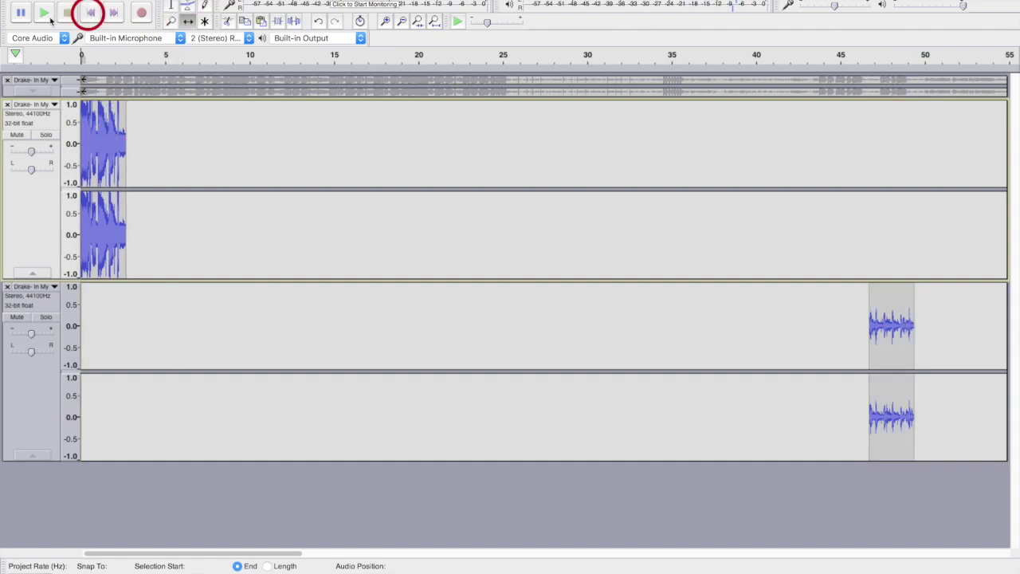
click(44, 15)
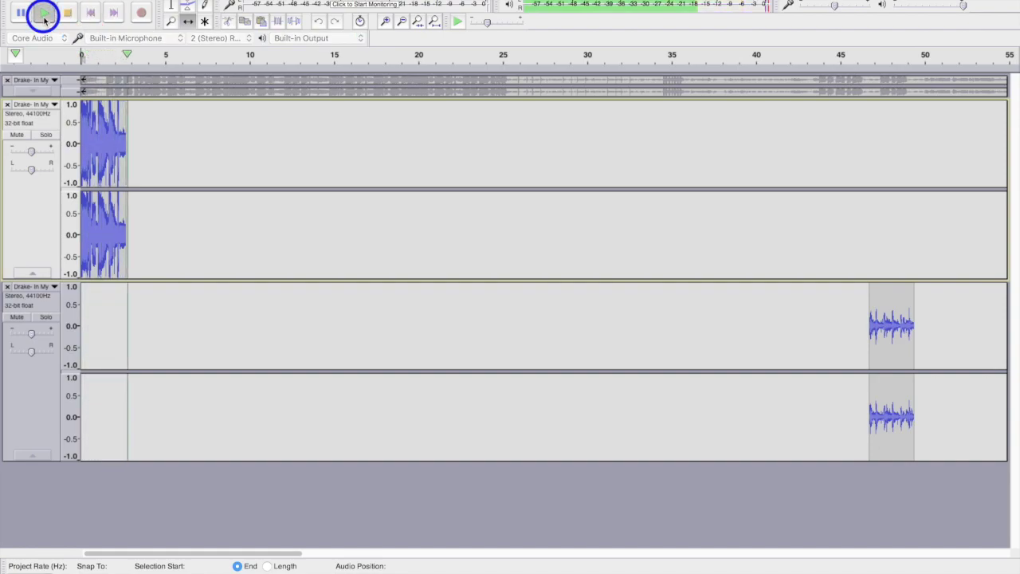
click(44, 16)
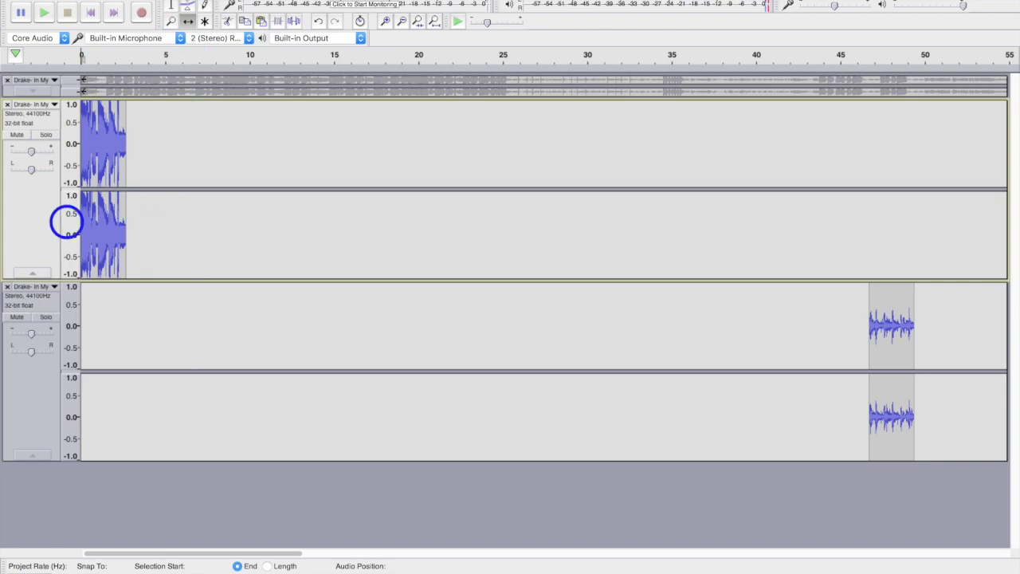
- Copy the first sample's audio and paste a second copy directly after it on the same track
click(31, 221)
click(28, 369)
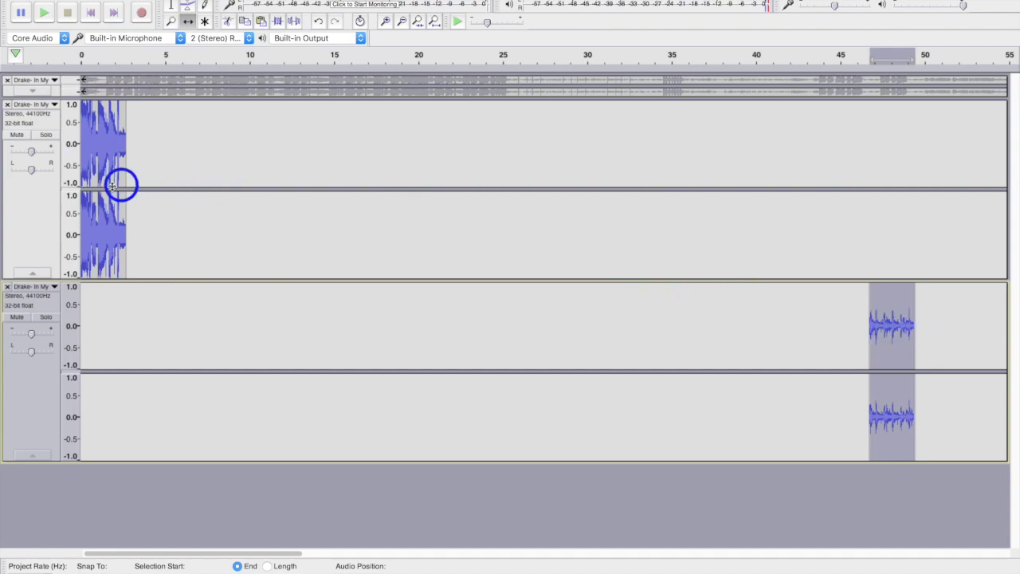
click(27, 207)
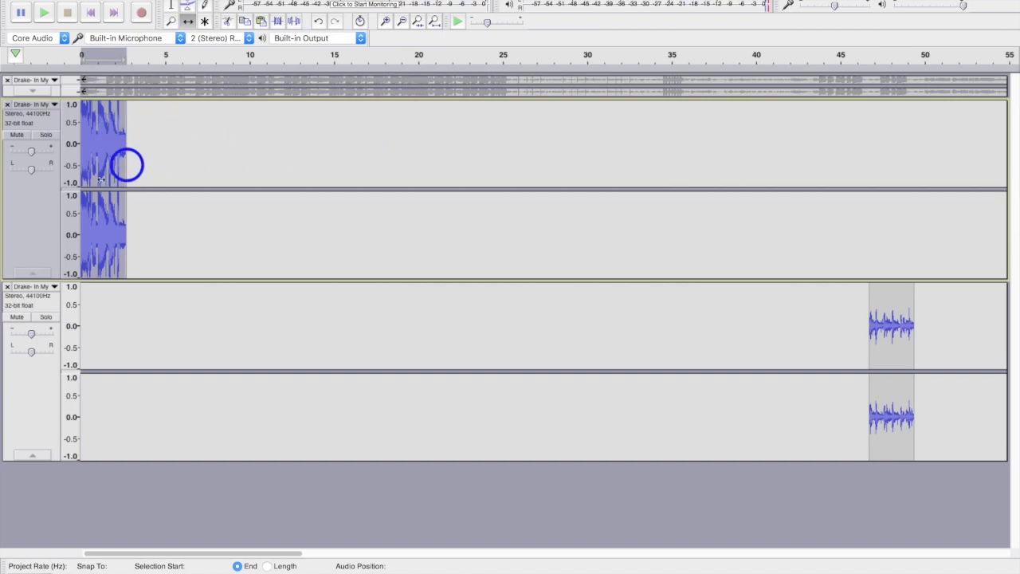
click(155, 162)
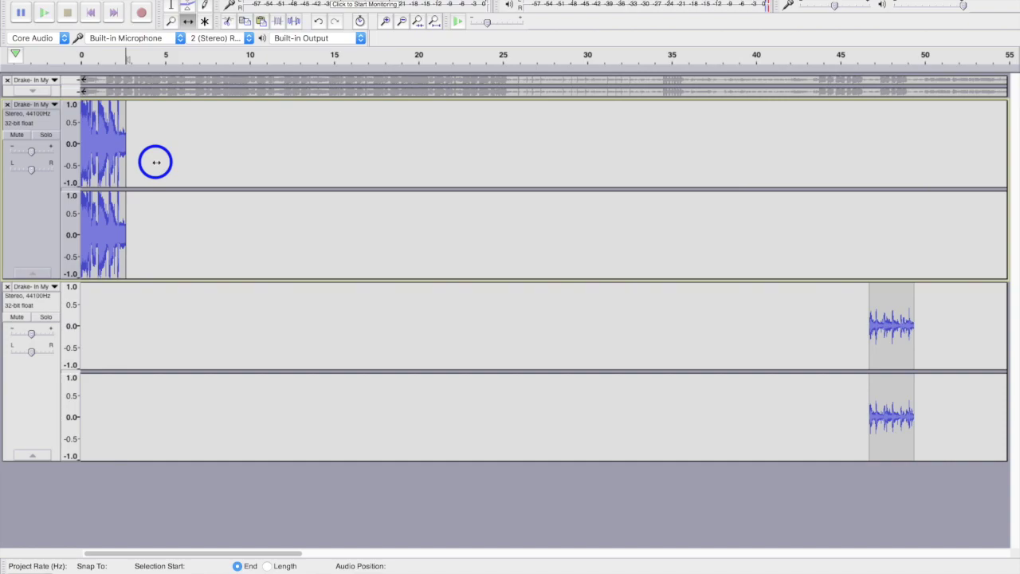
key(super+v)
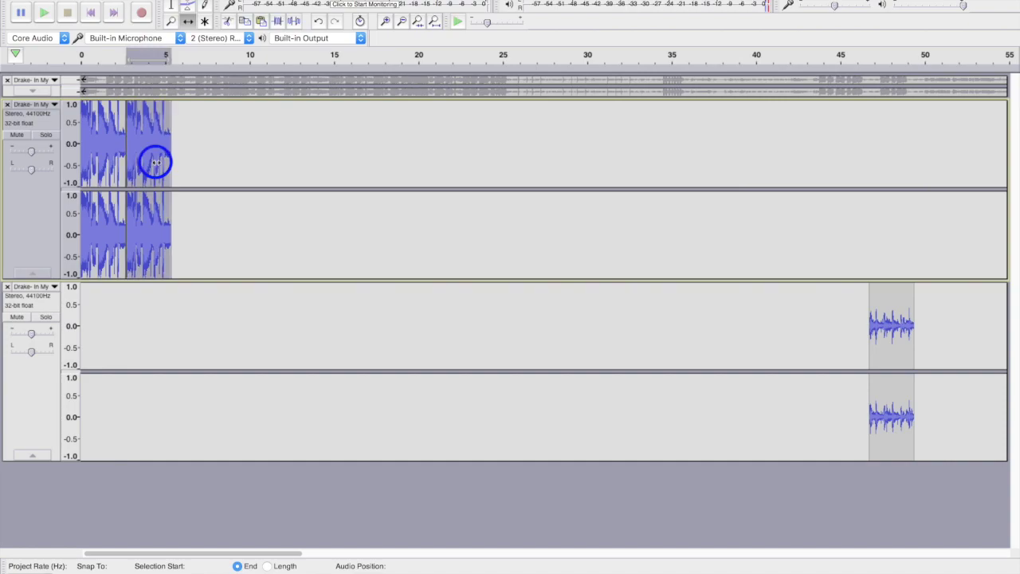
- Audition the two back-to-back copies of the first sample from the start, and stop playback
click(91, 12)
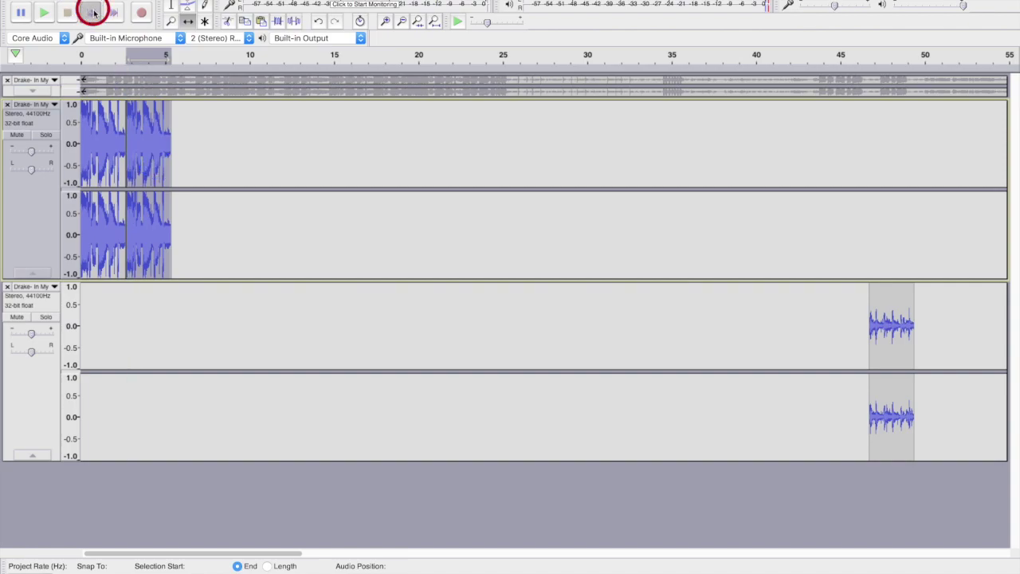
click(45, 15)
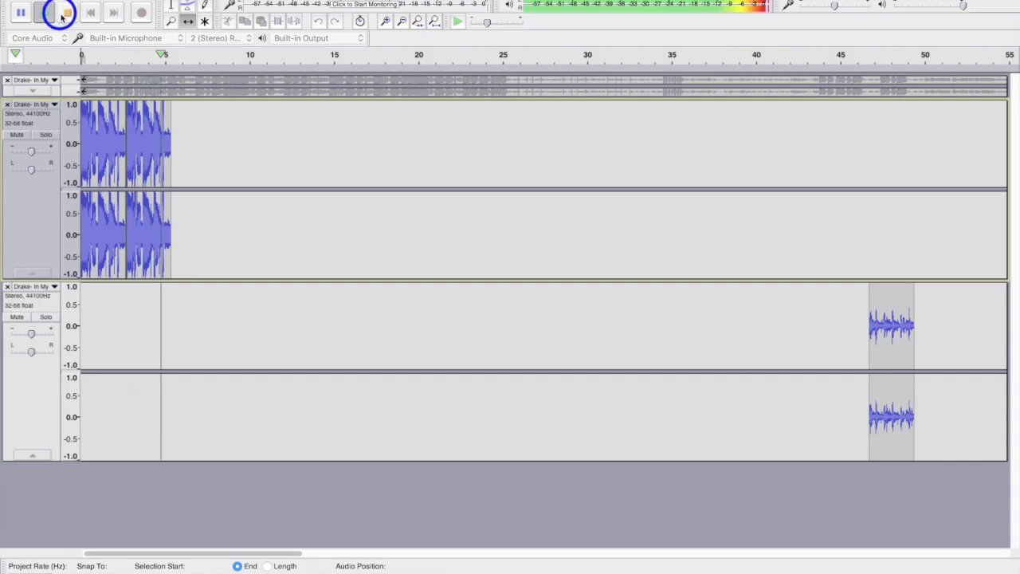
click(64, 13)
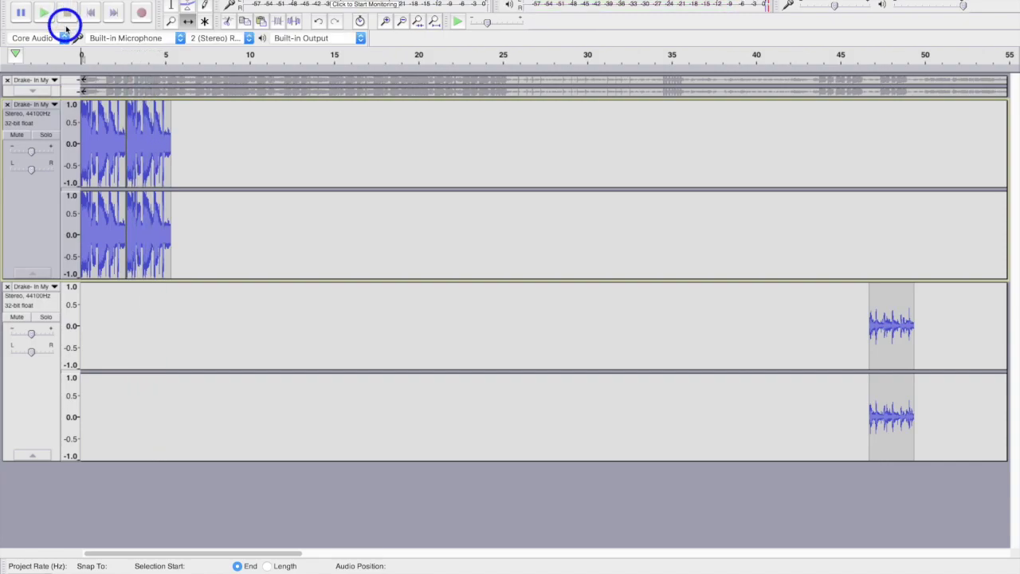
- Repeat the first sample by duplicating the track's whole loop run twice, until eight back-to-back copies fill the track from time zero
click(32, 214)
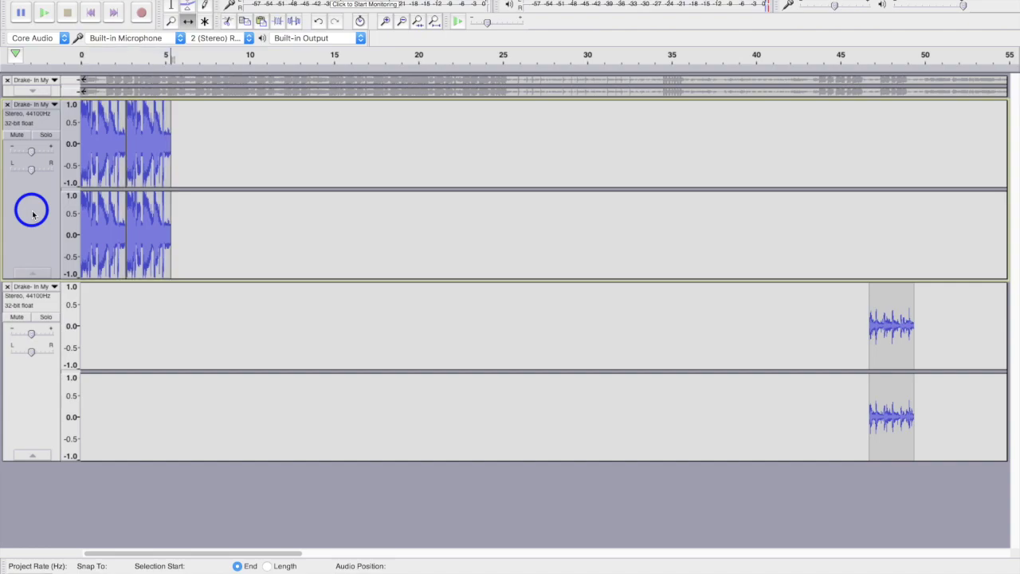
key(super+v)
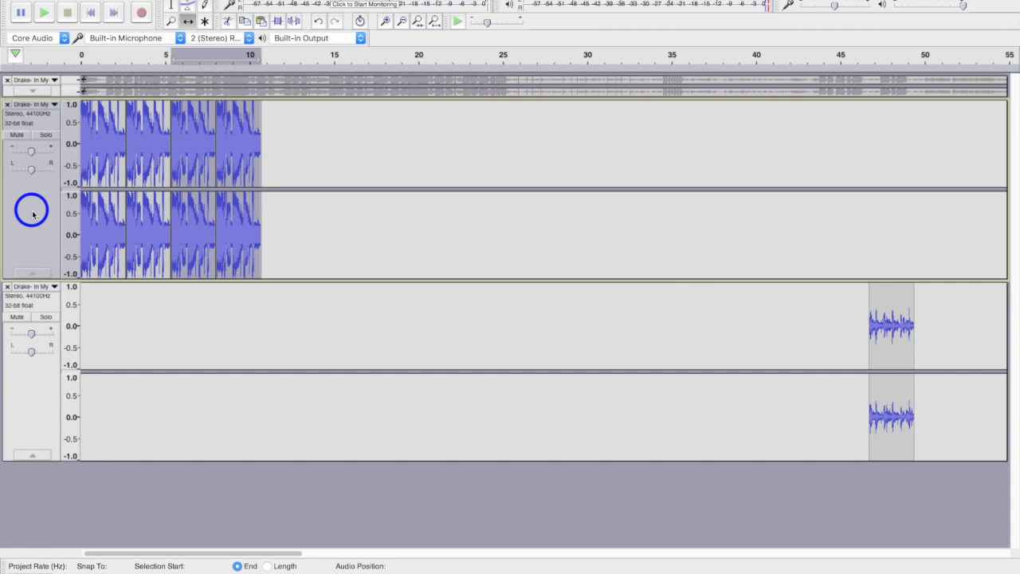
click(42, 229)
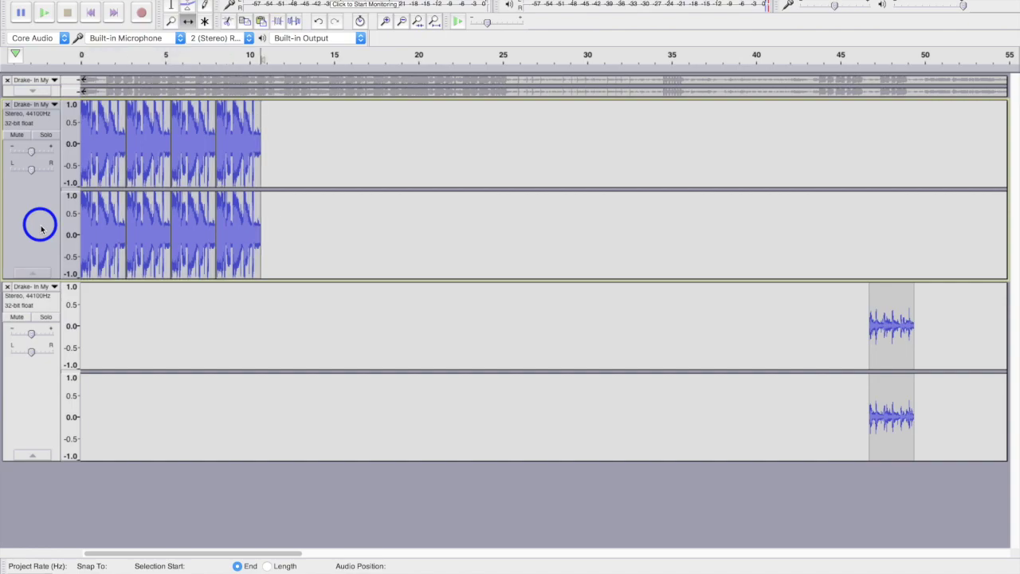
key(ctrl+v)
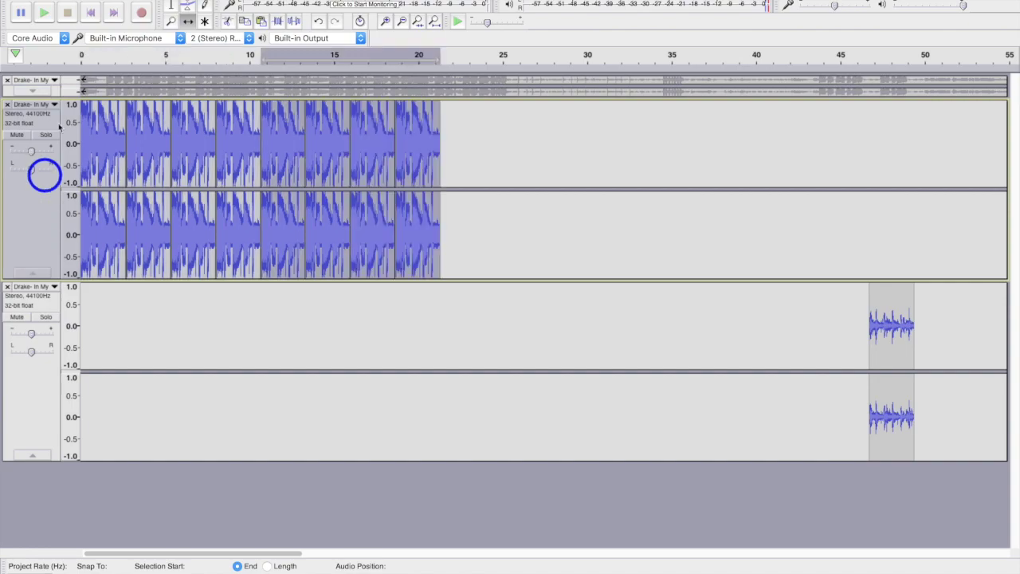
- Play the eight repeats of the first sample from the start of the timeline, and stop playback
click(89, 14)
click(44, 14)
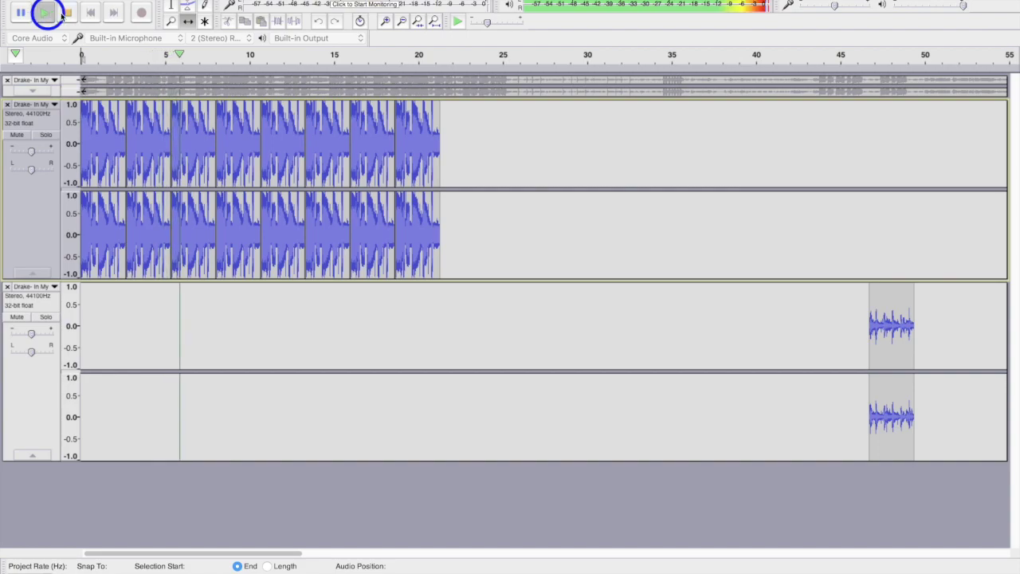
click(67, 13)
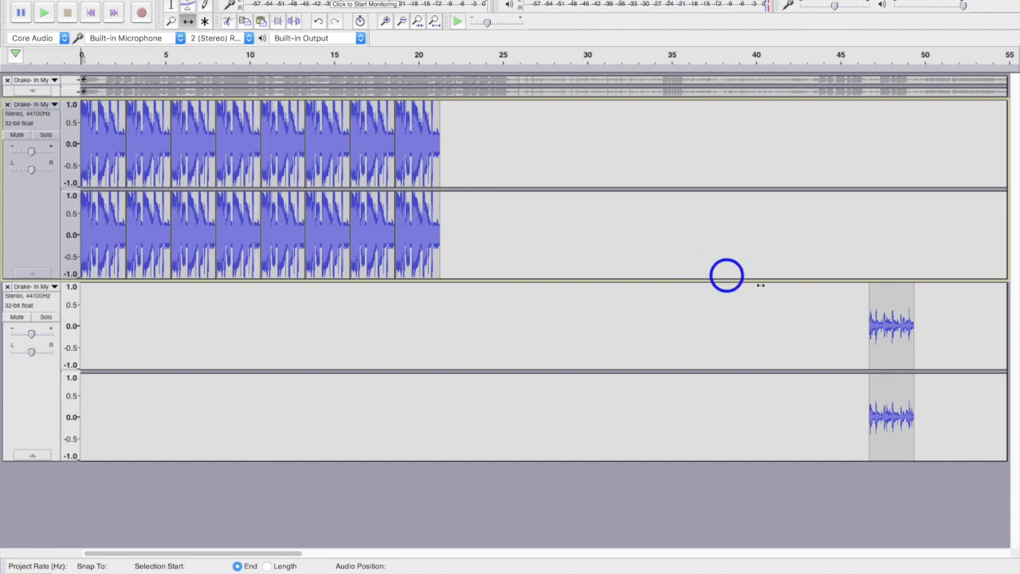
- Move the second sample clip to start exactly where the first track's repeats end, and audition the transition between them
drag(897, 318, 469, 356)
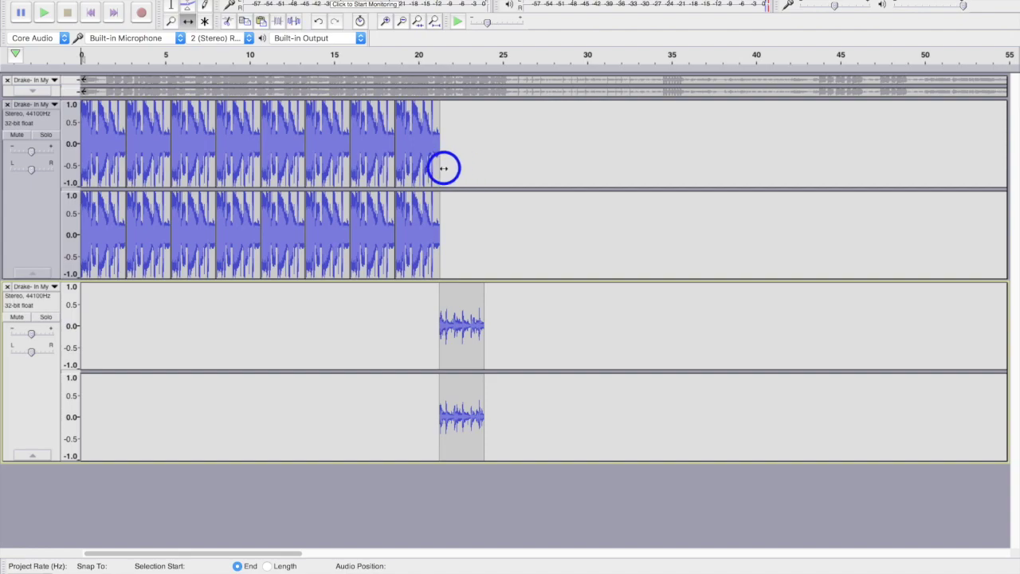
click(401, 53)
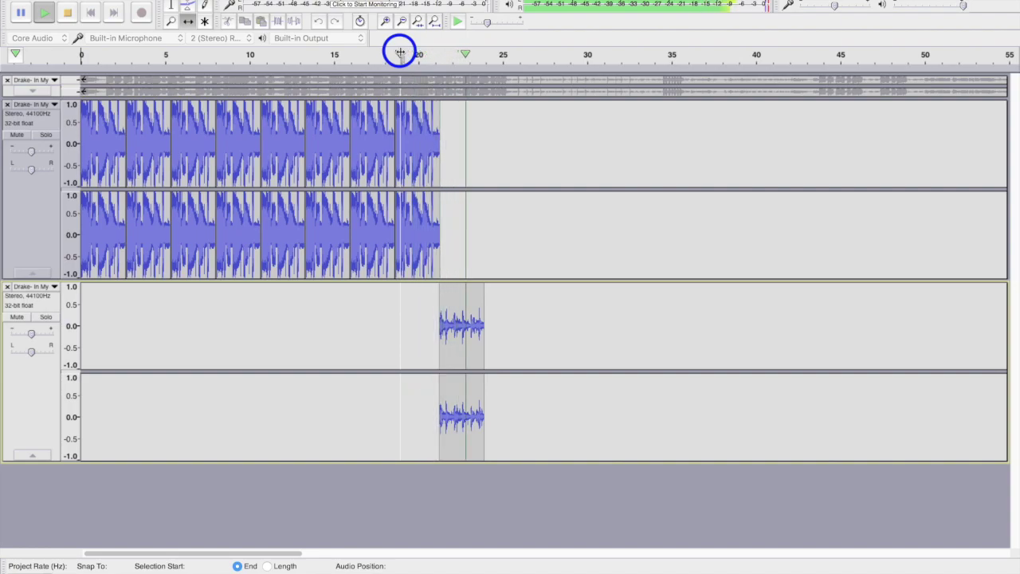
click(388, 52)
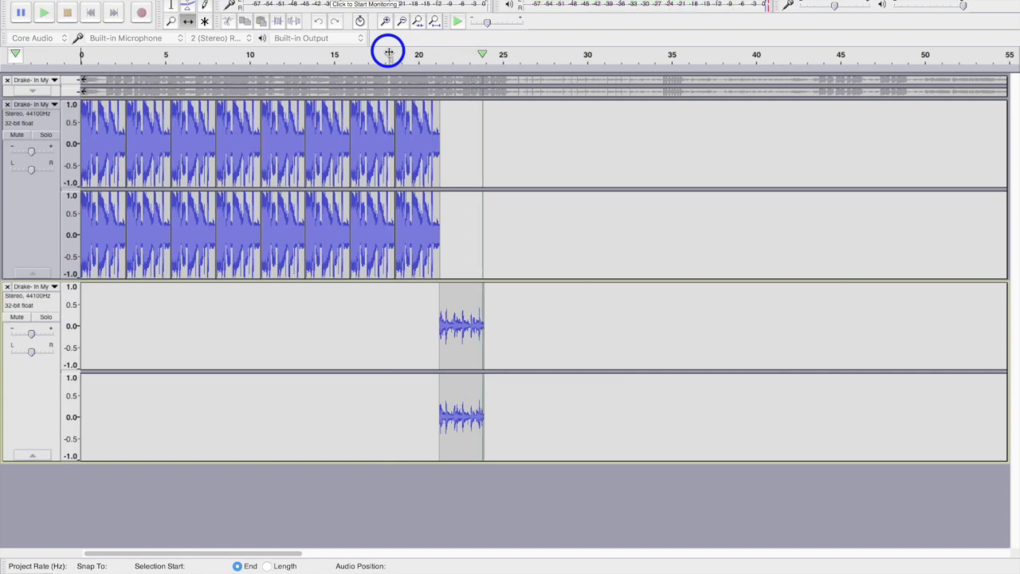
- Duplicate the second sample back to back on its own track until it has eight copies, and audition the transition into them
click(33, 388)
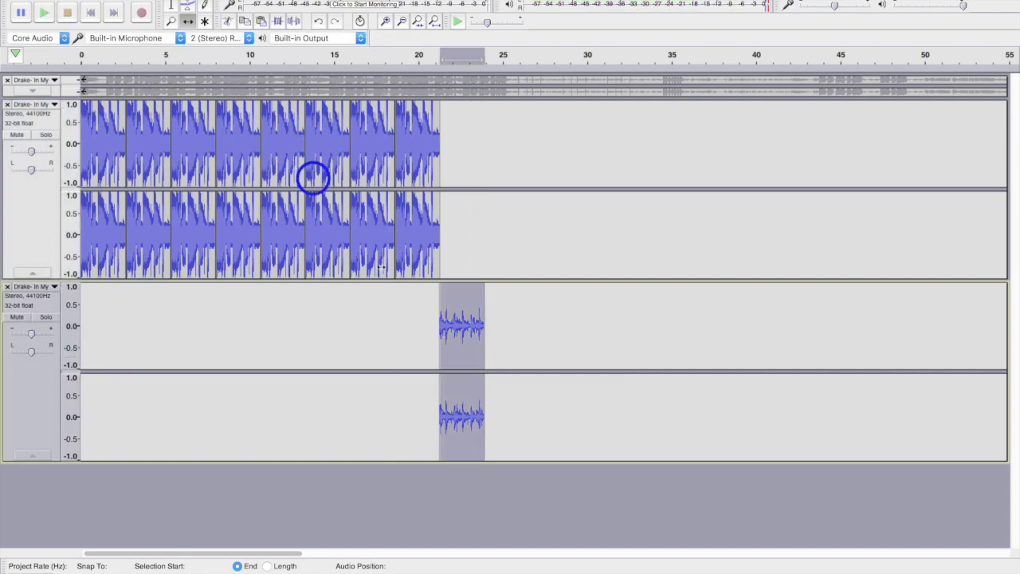
click(436, 320)
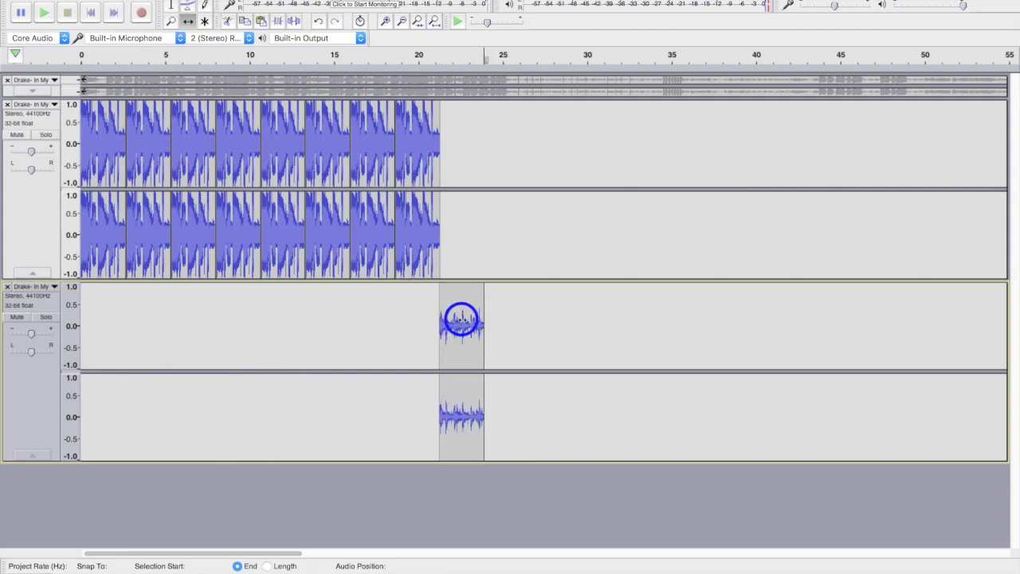
key(super+v)
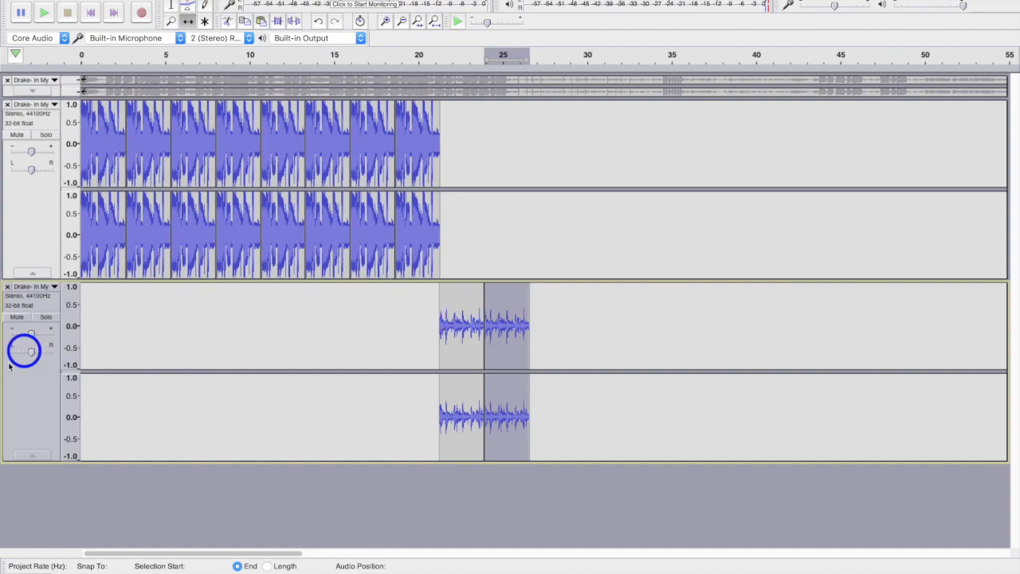
click(24, 381)
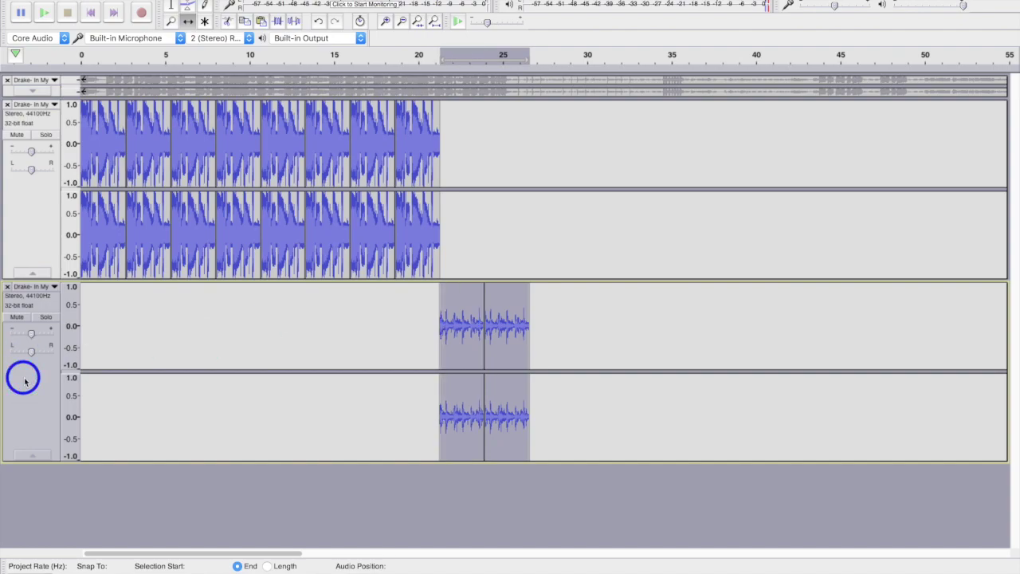
key(Right)
key(super+v)
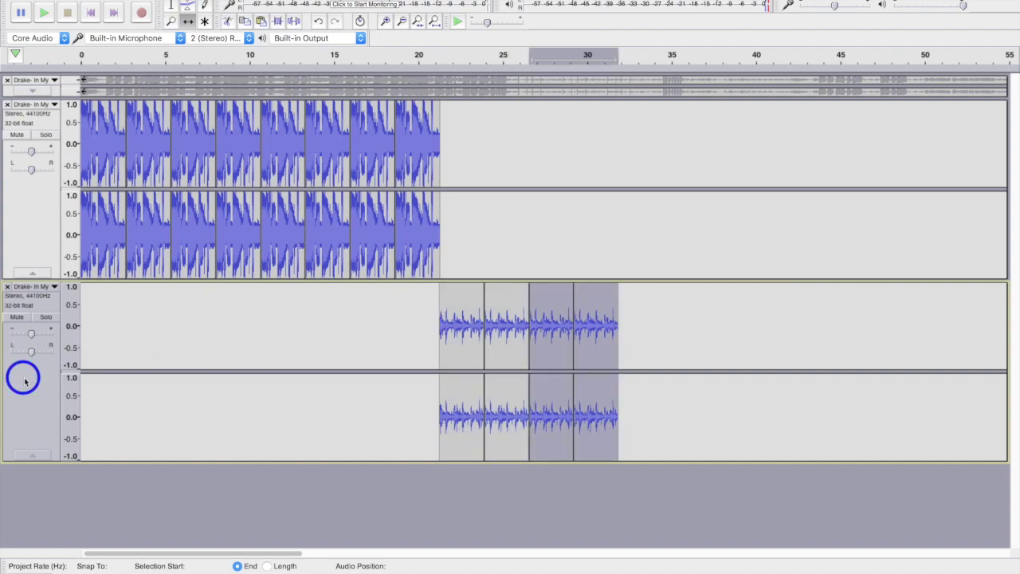
click(24, 381)
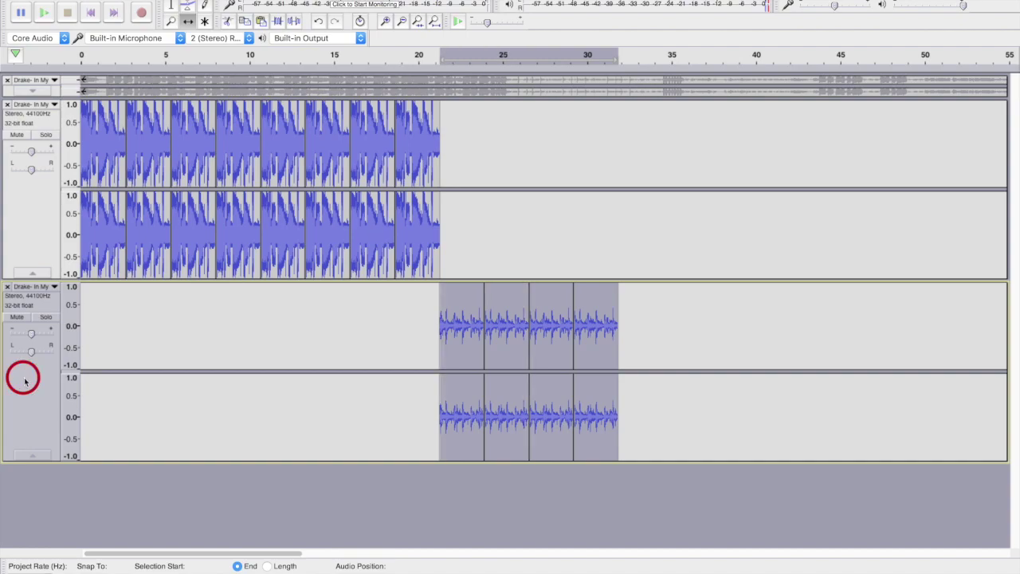
key(Right)
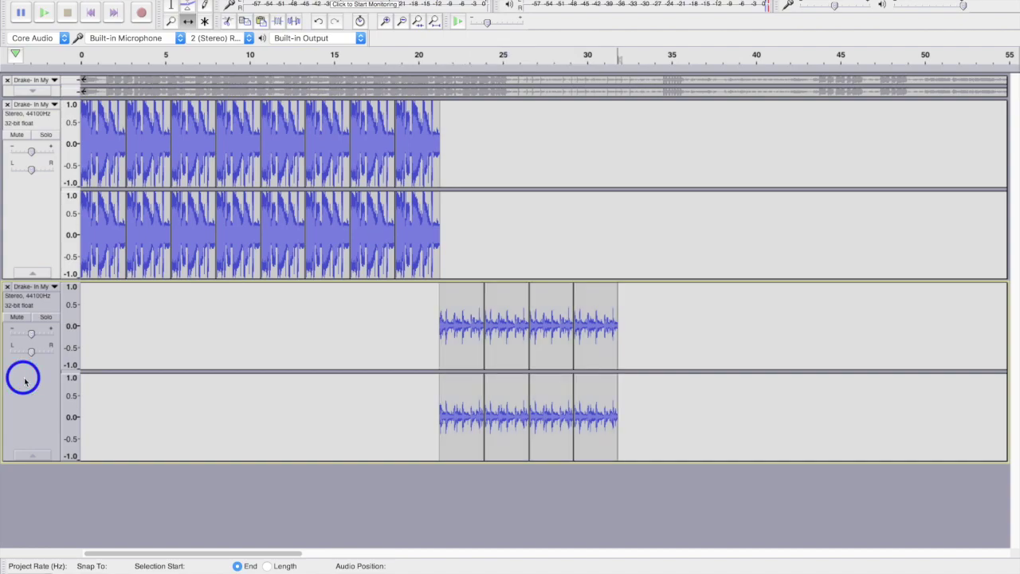
key(super+v)
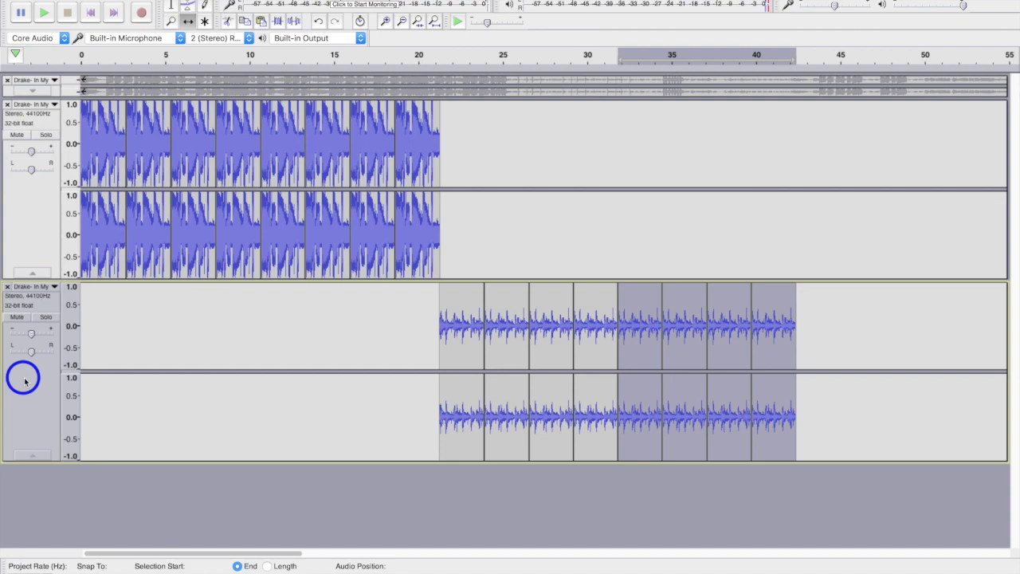
click(396, 55)
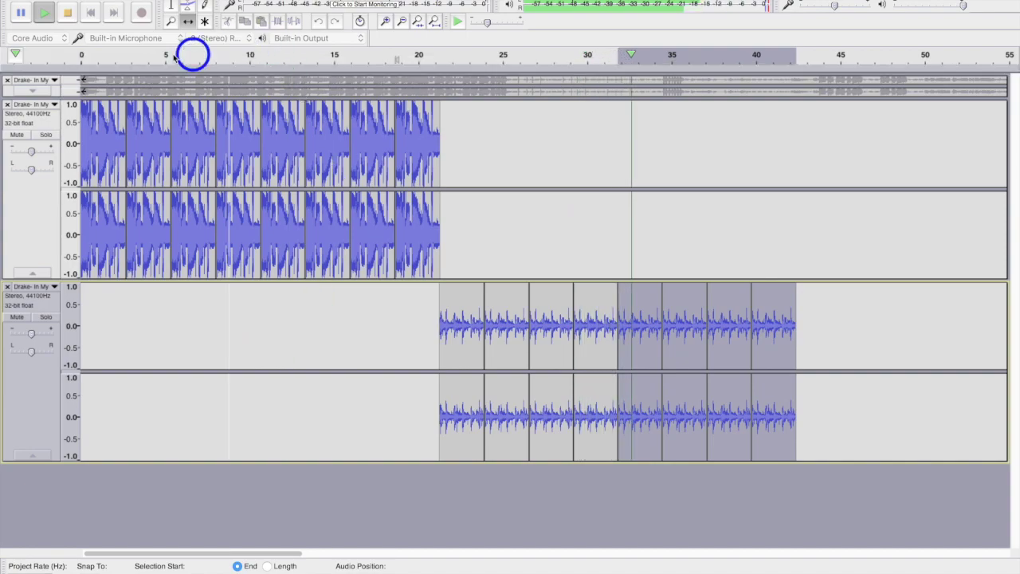
click(68, 22)
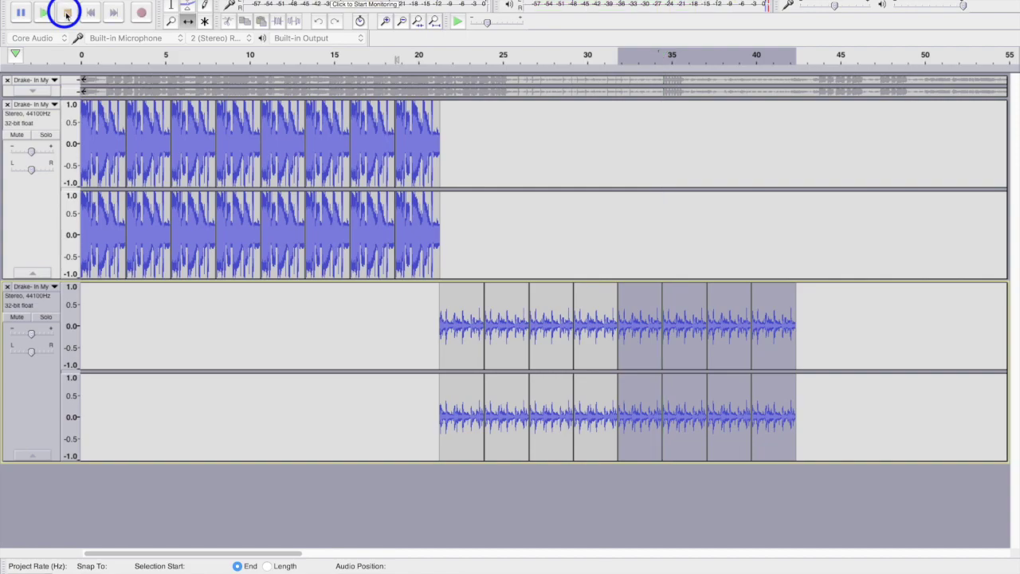
- Copy the first track's eight repeats, paste them on the same track where the second track's repeats end, and audition that changeover
click(22, 200)
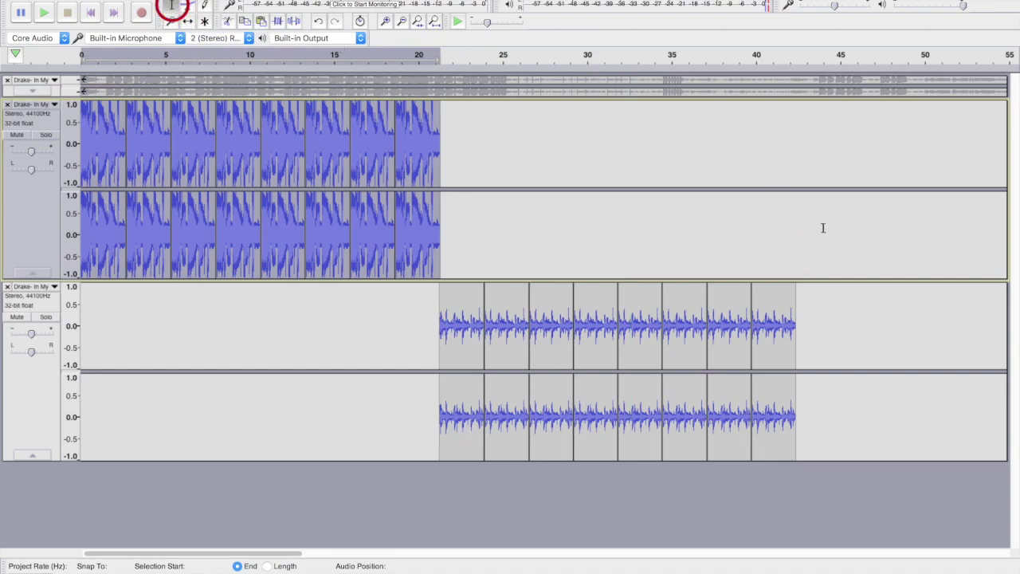
click(793, 238)
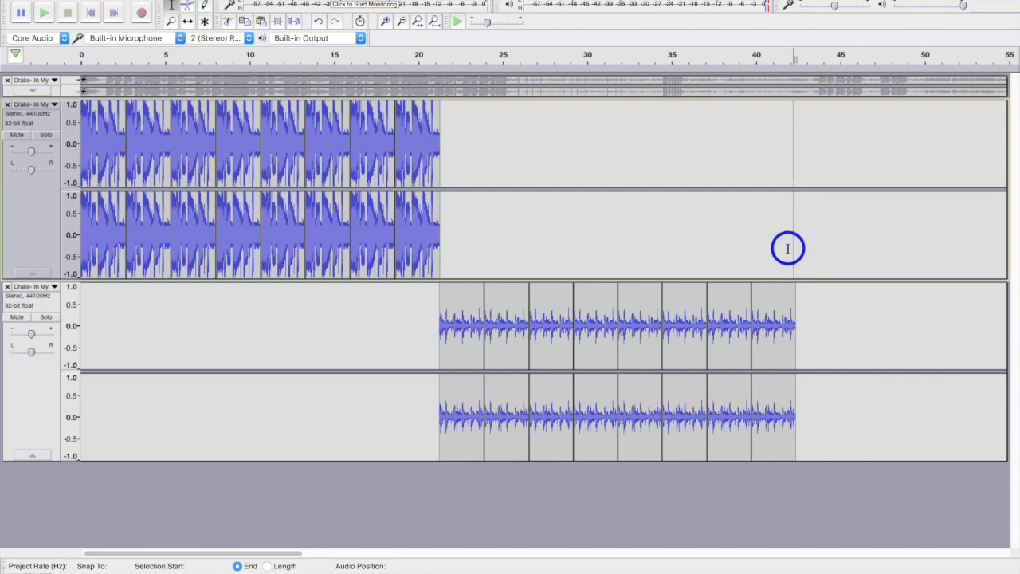
key(Right)
key(Right)
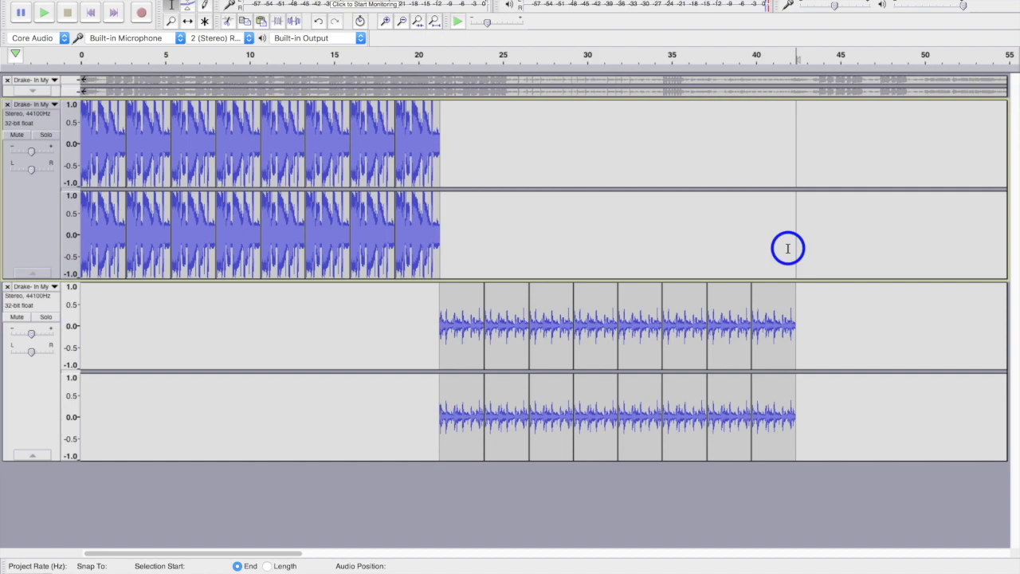
key(super+v)
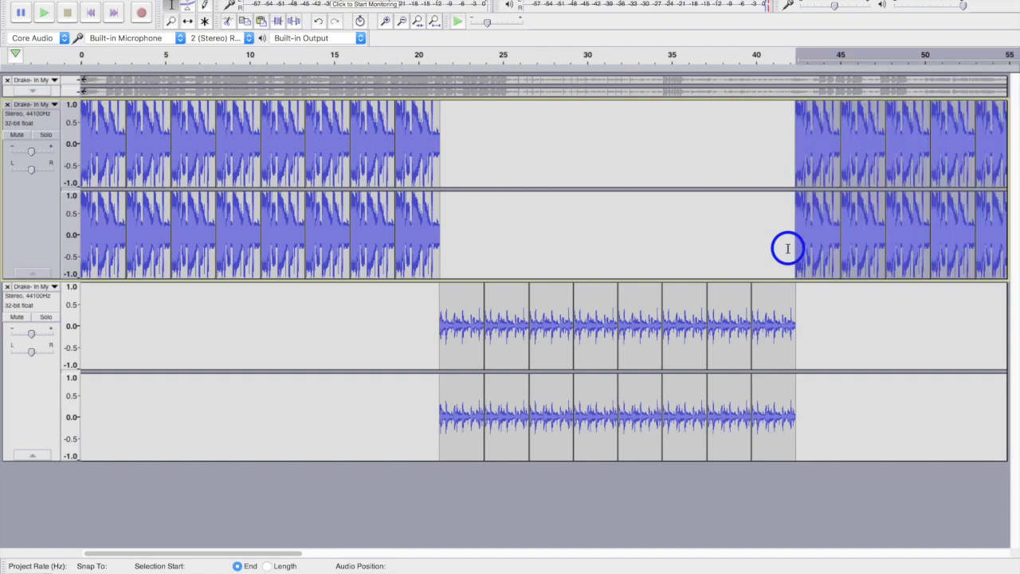
scroll(788, 248, right, 10)
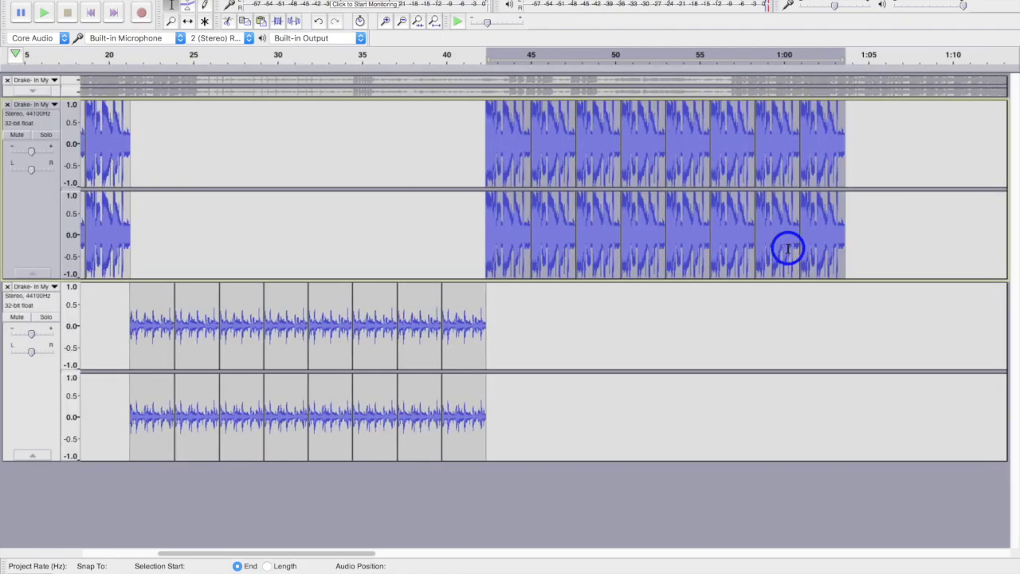
click(387, 52)
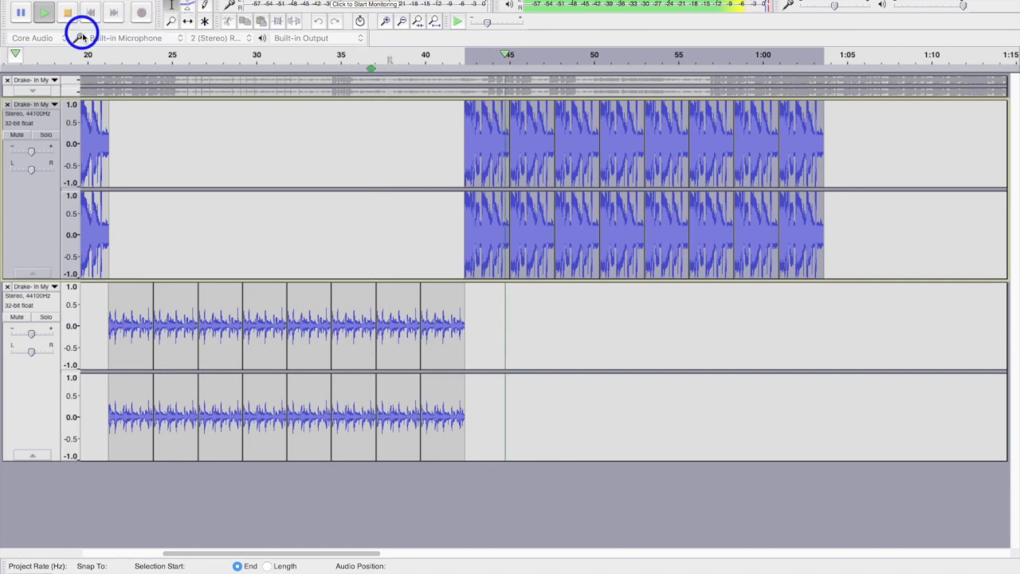
click(75, 18)
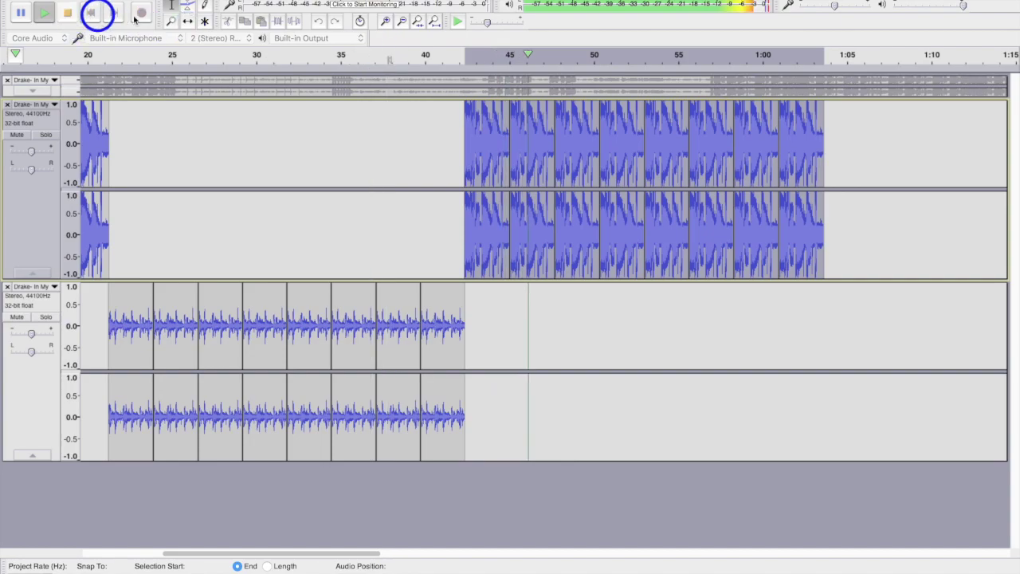
- Remove the original full song track and reduce the height of the two remaining sample tracks
click(402, 22)
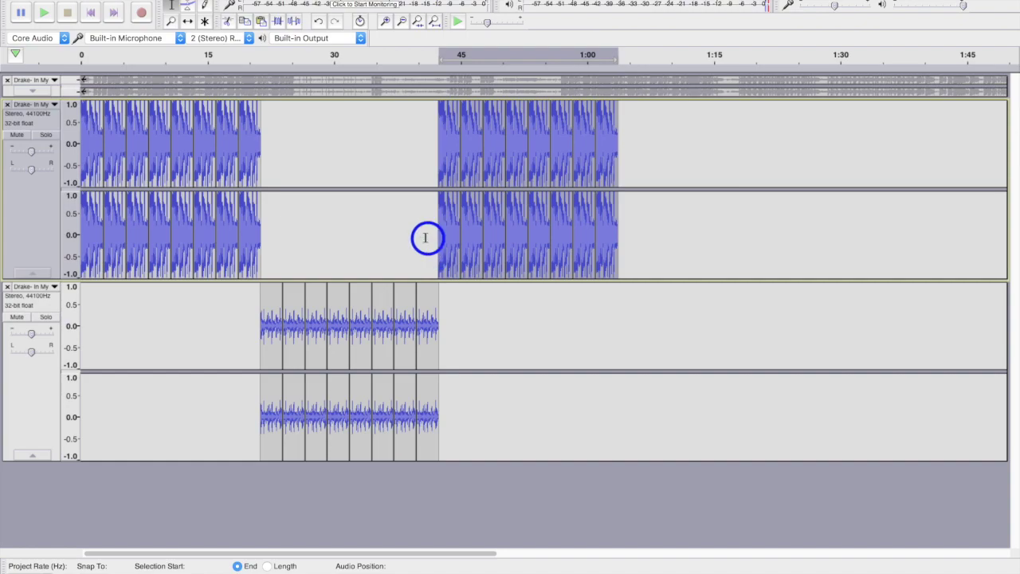
click(7, 80)
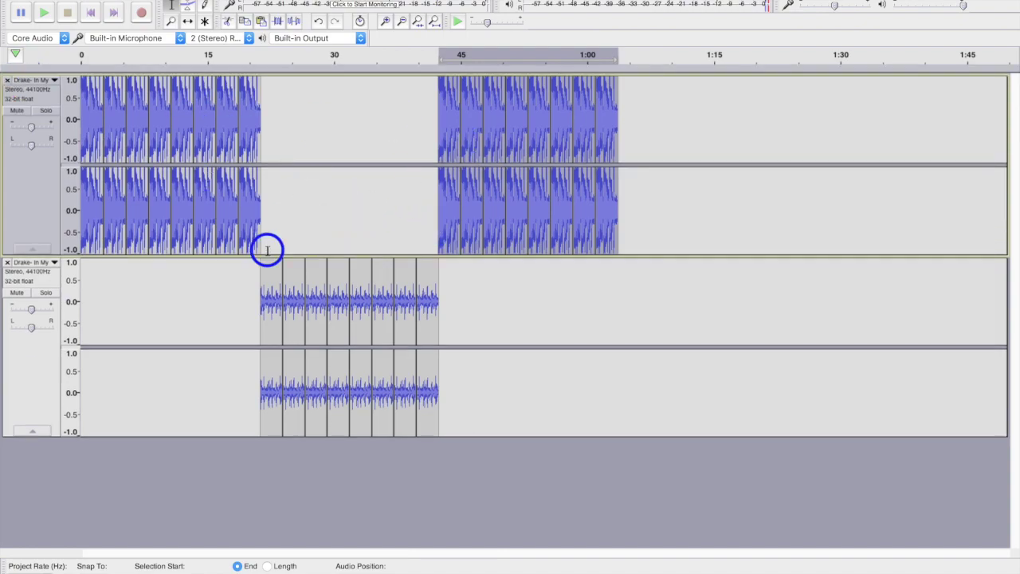
drag(269, 255, 276, 199)
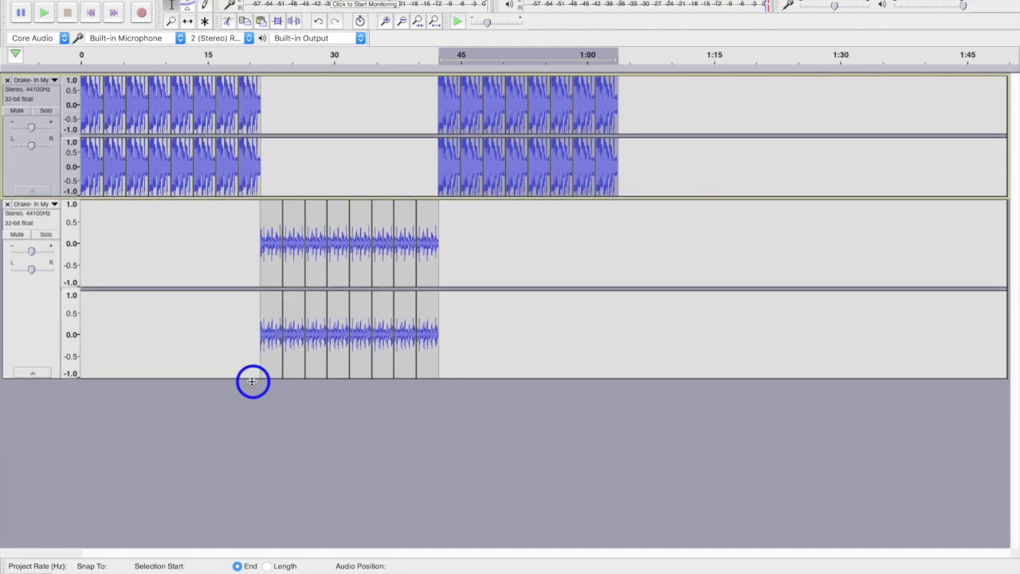
drag(248, 373, 255, 335)
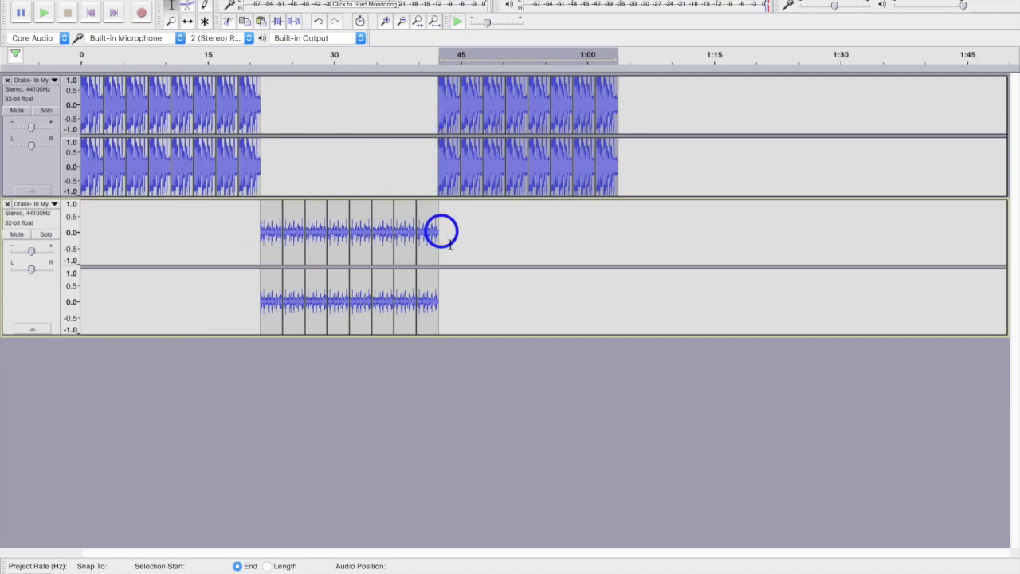
click(166, 160)
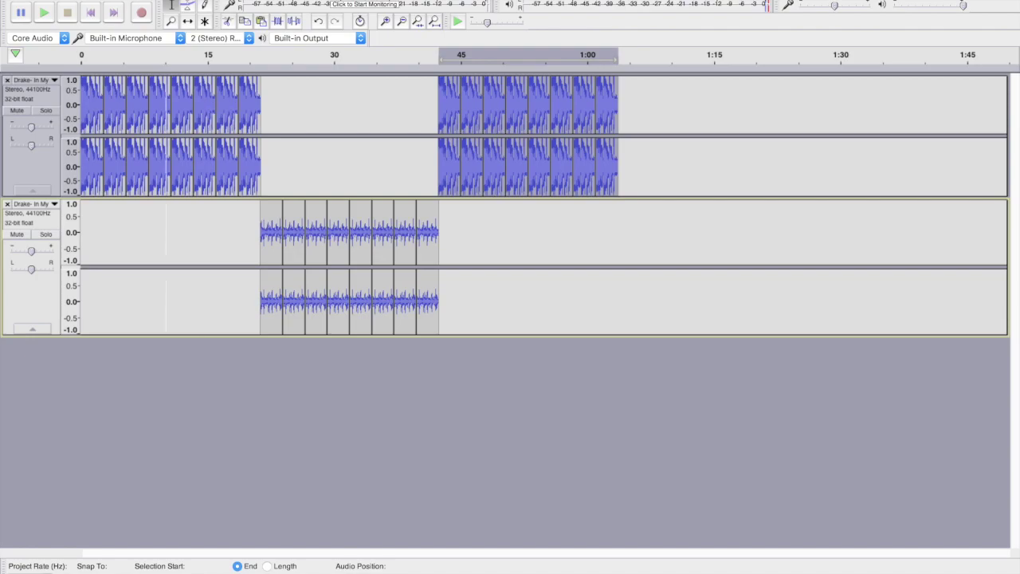
- Export the whole project to the Desktop as a WAV (Microsoft) signed 16-bit PCM file named "Mr H's dope beat", accepting the stereo mixdown and existing metadata
click(89, 0)
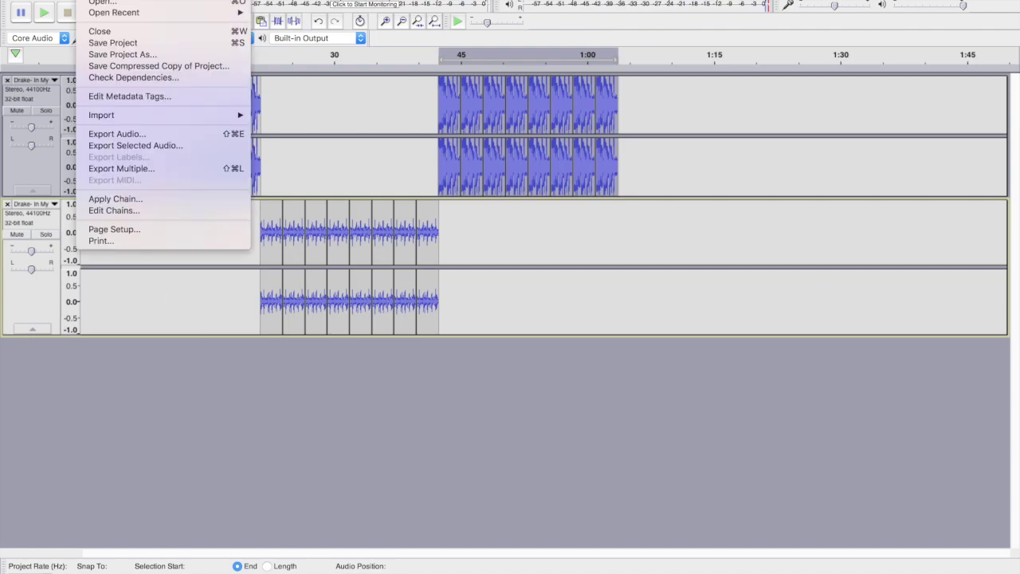
click(118, 134)
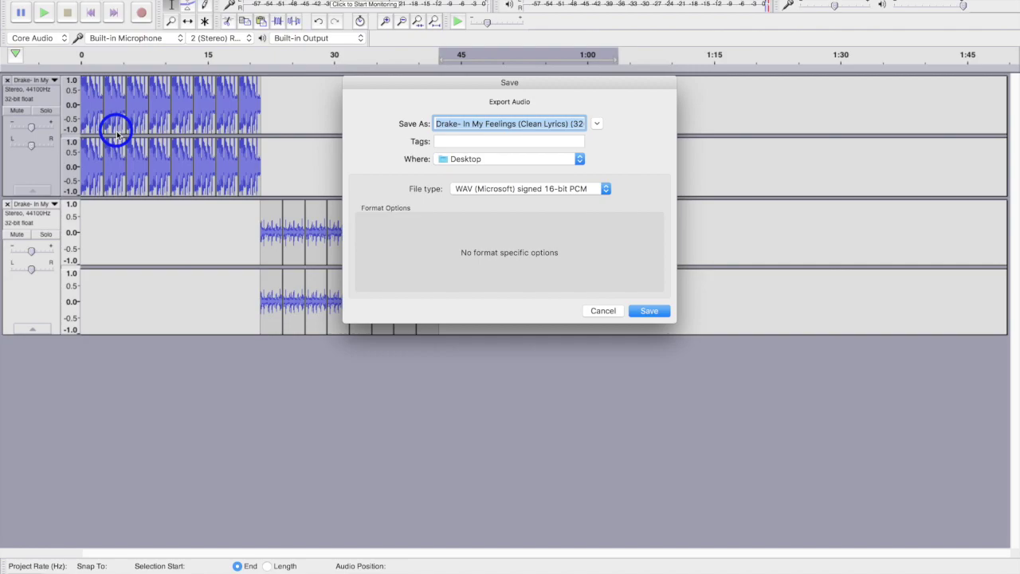
text(Mr H's dope beat)
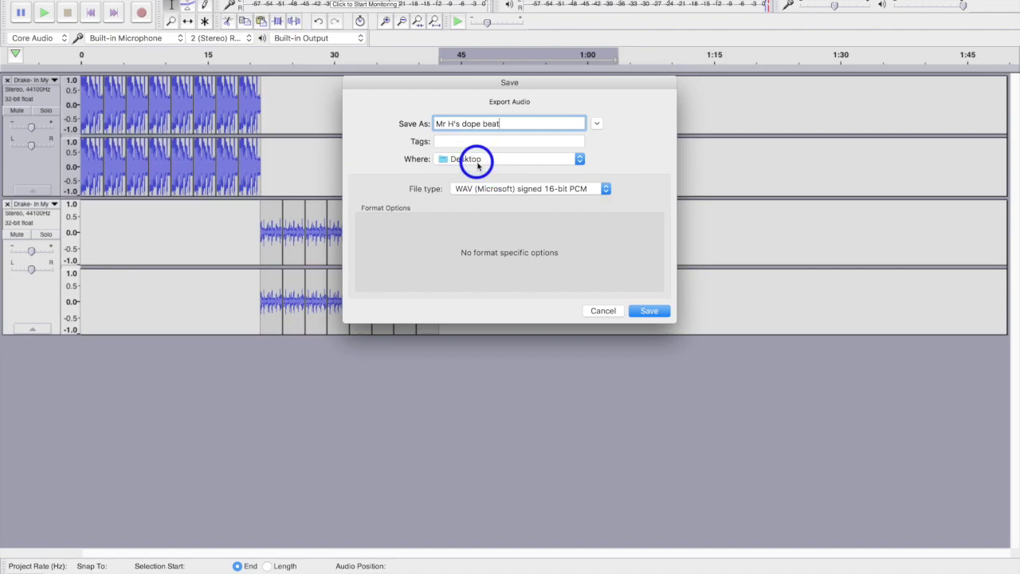
click(638, 312)
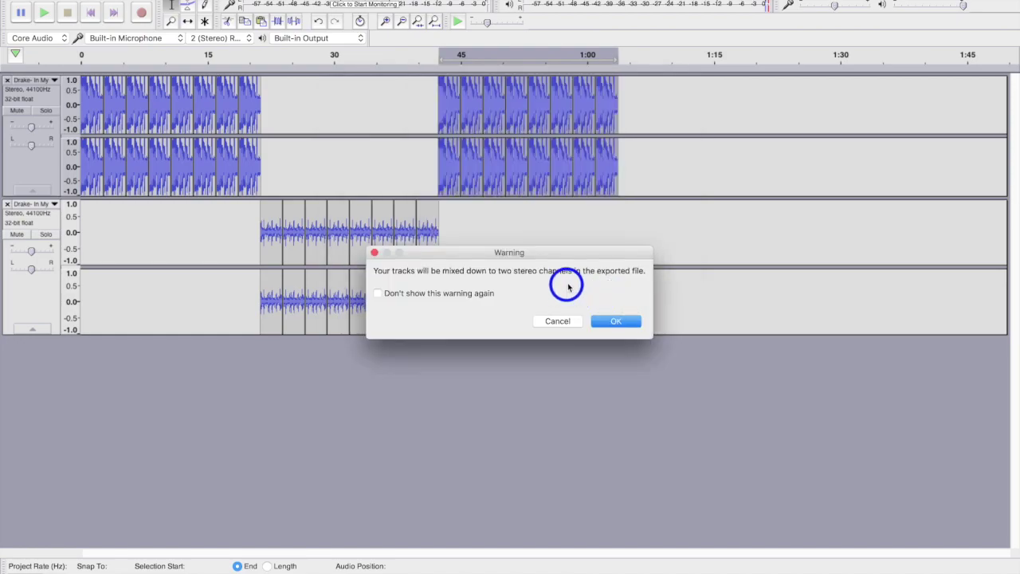
click(612, 322)
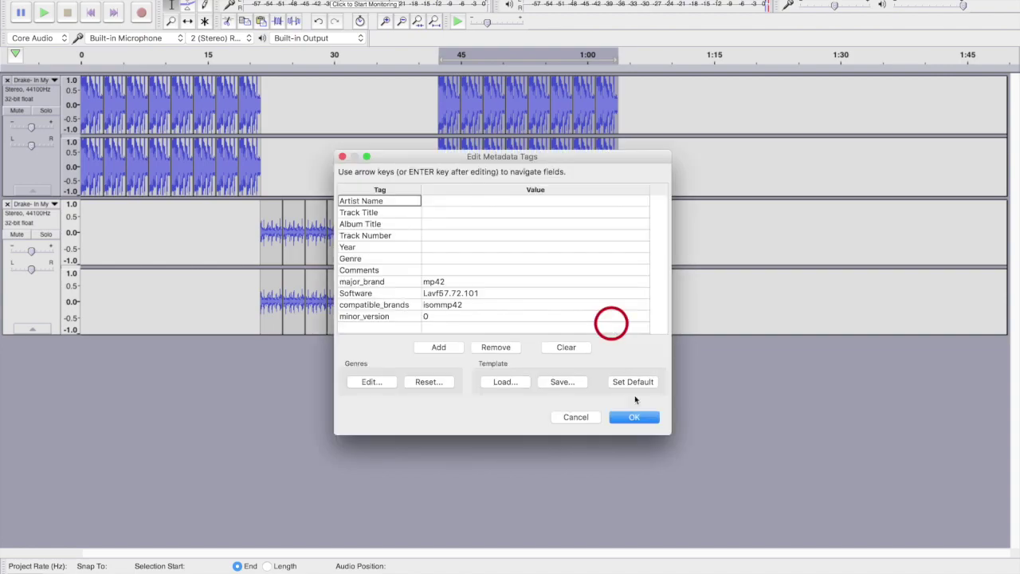
click(638, 417)
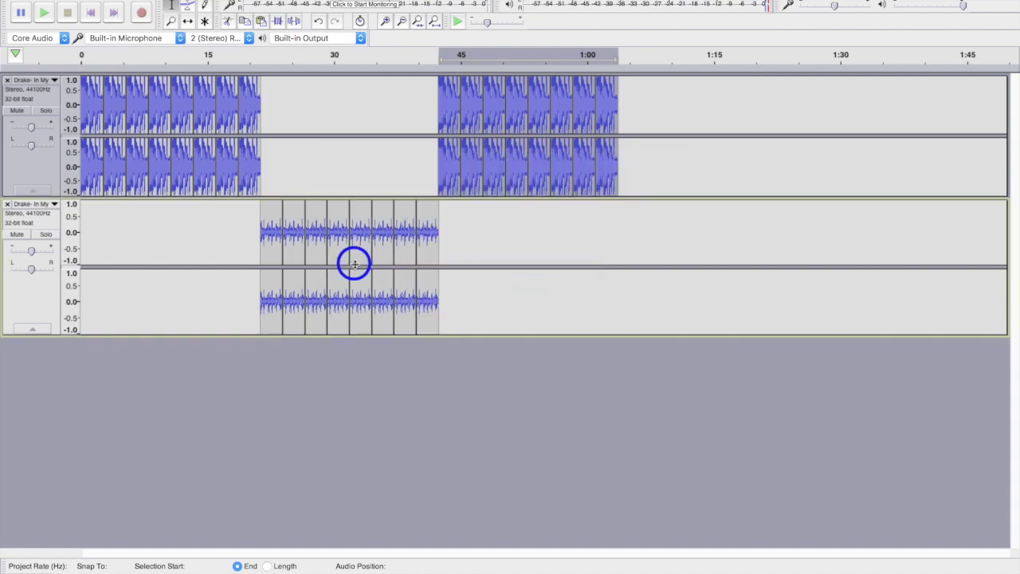
- Import the exported "Mr H's dope beat" file from the desktop into the project as a new track, making a copy of the file before editing
click(503, 308)
click(414, 4)
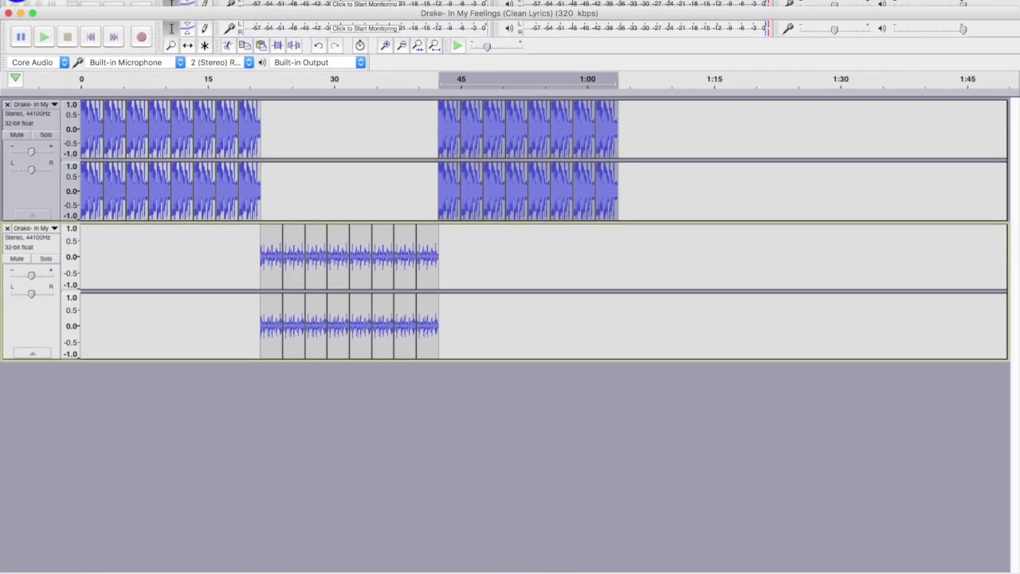
drag(381, 14, 375, 327)
click(829, 281)
drag(830, 280, 725, 471)
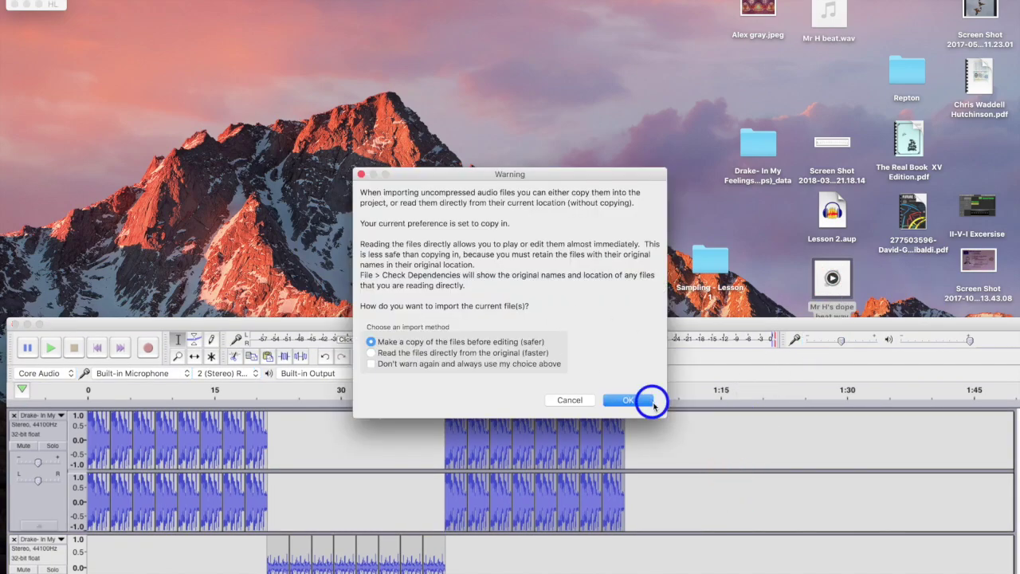
key(Return)
drag(661, 319, 651, 27)
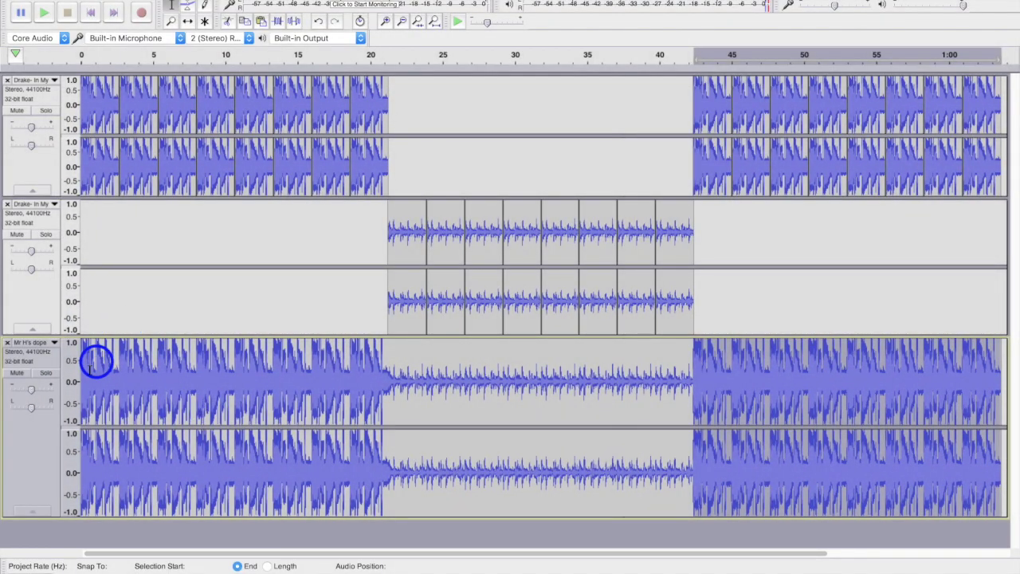
- Isolate the imported beat by muting both sample tracks and soloing its track, and audition it briefly from the start
click(18, 235)
click(17, 113)
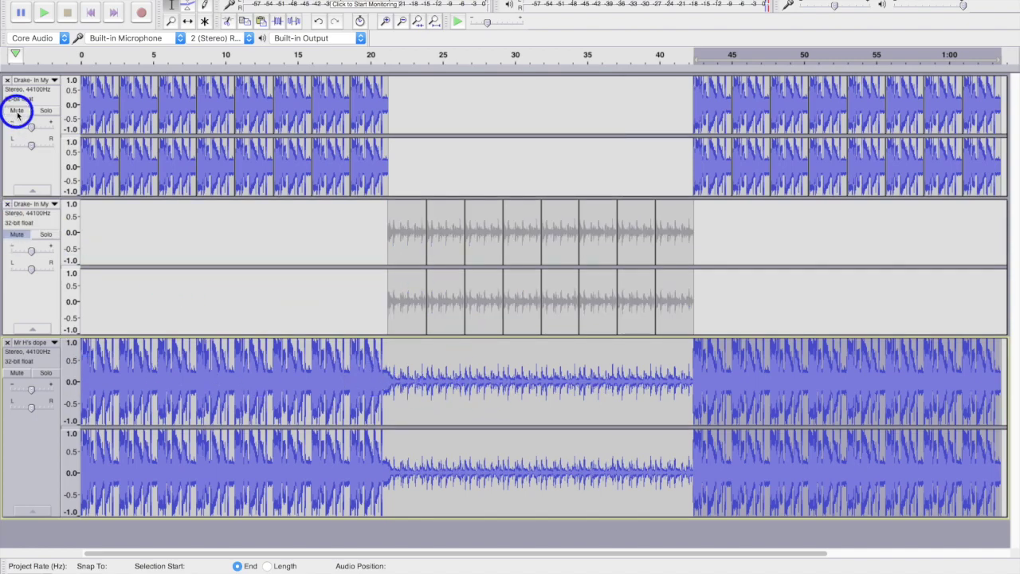
click(86, 13)
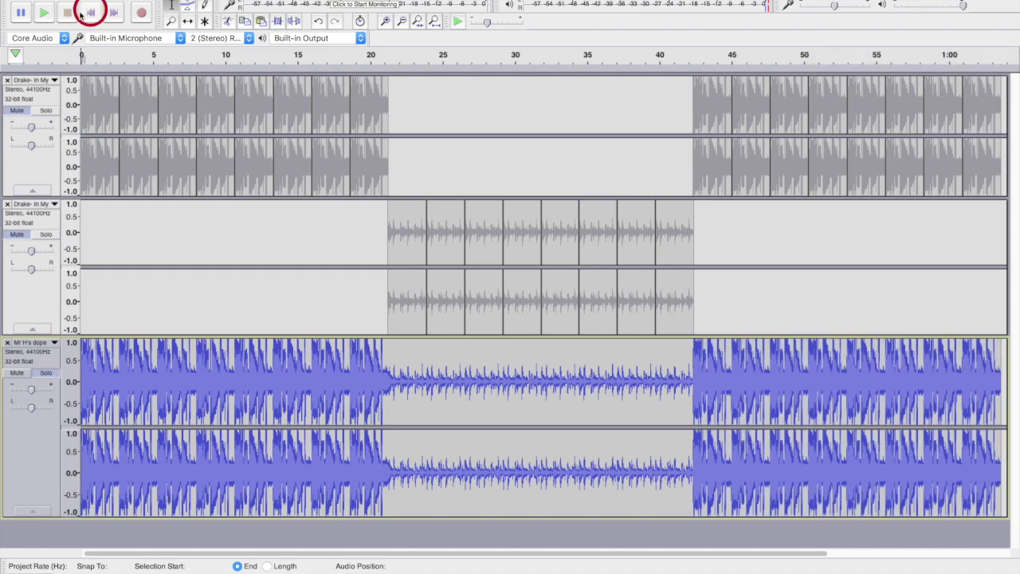
click(44, 14)
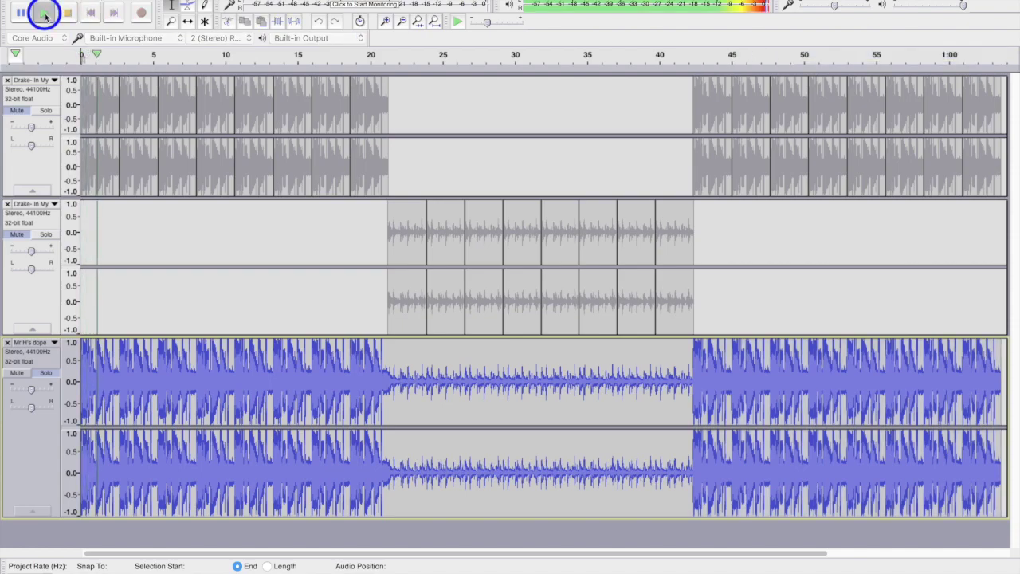
click(67, 14)
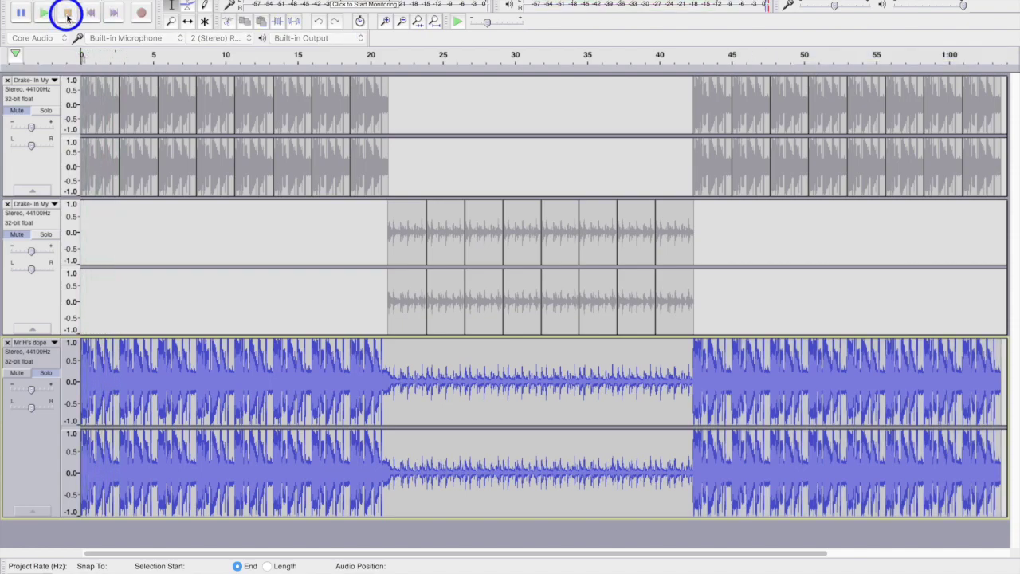